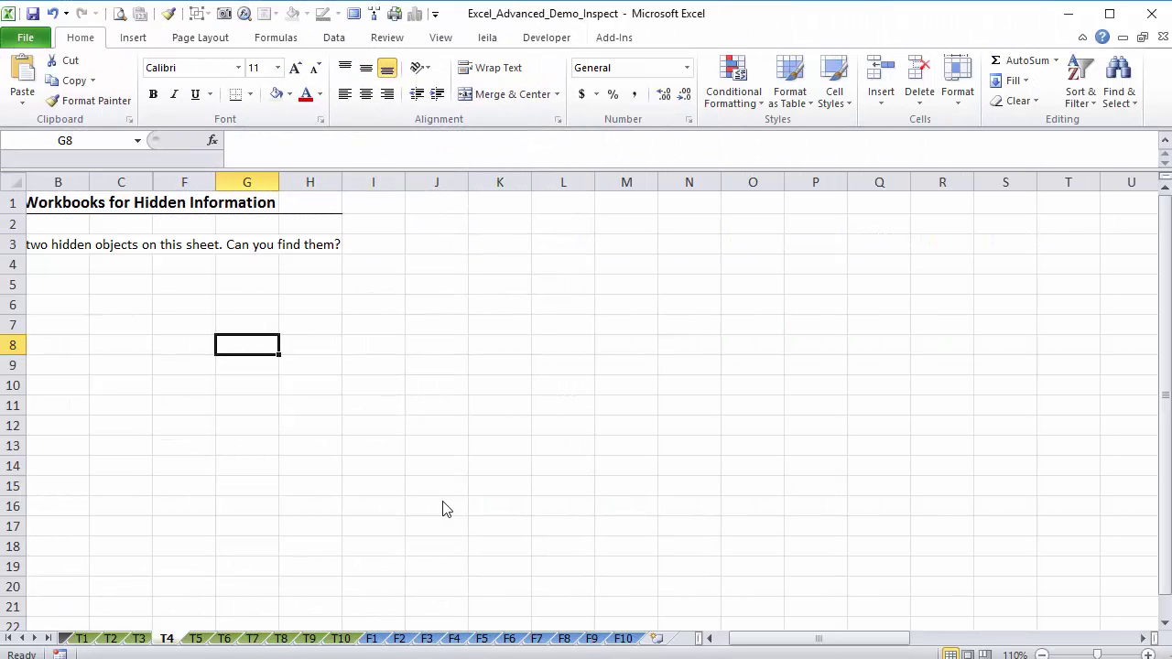
Step: From File > Info, launch Check for Issues > Inspect Document on the workbook
left_click(22, 39)
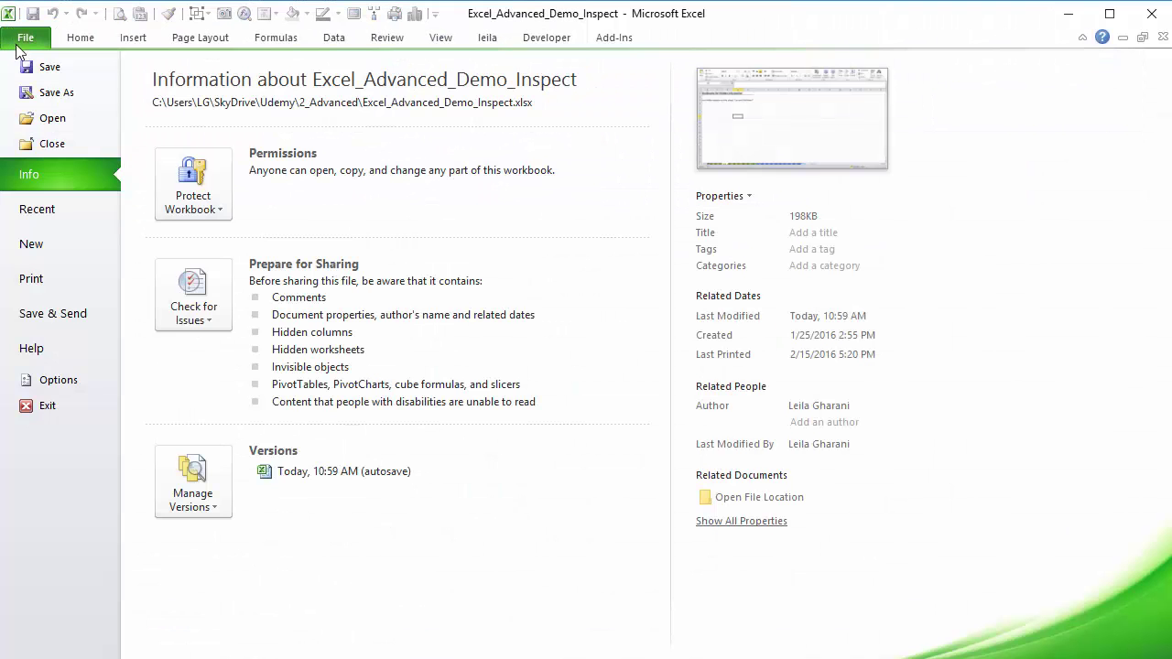
left_click(218, 315)
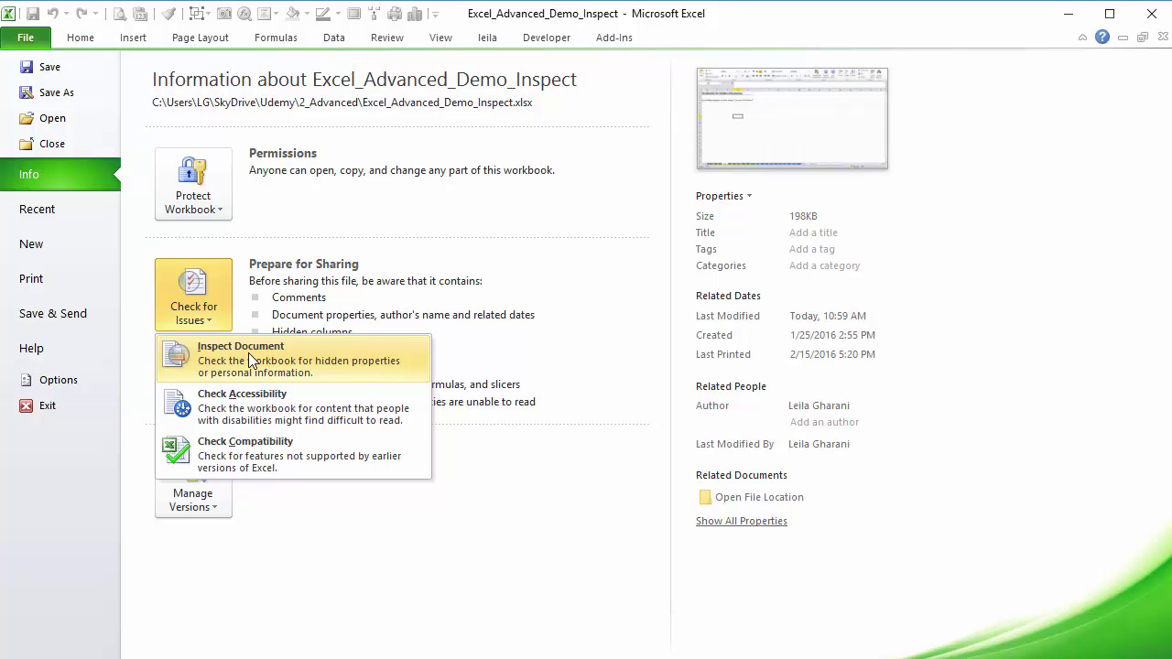
left_click(248, 353)
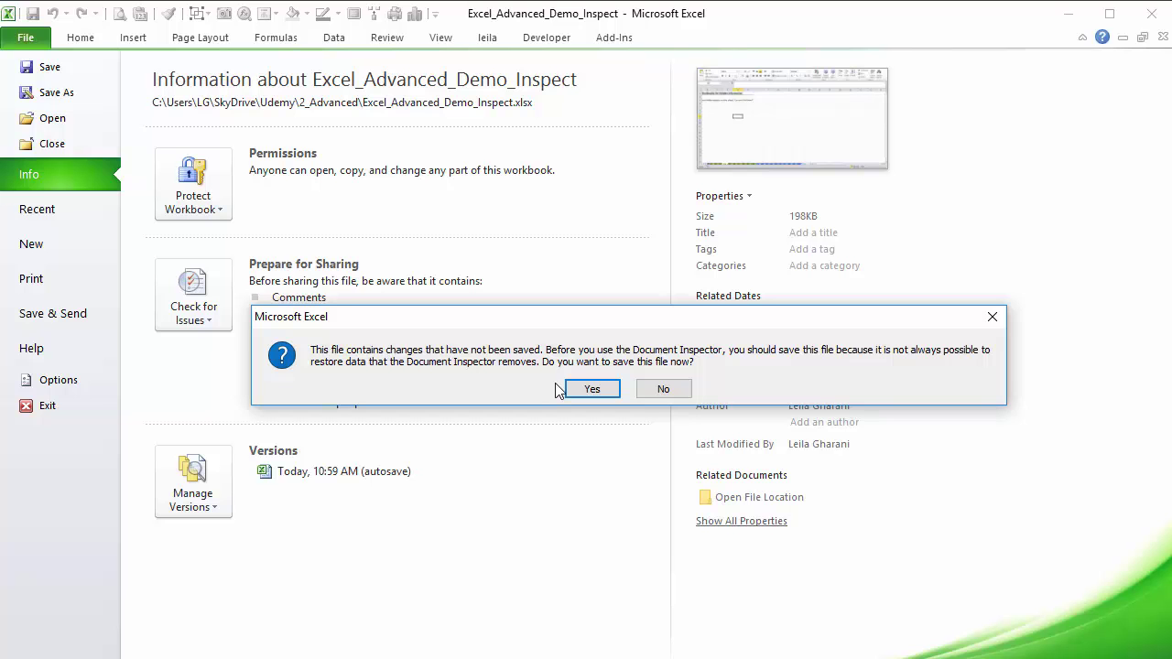
Step: Skip saving and run the Document Inspector on all checked categories
left_click(673, 393)
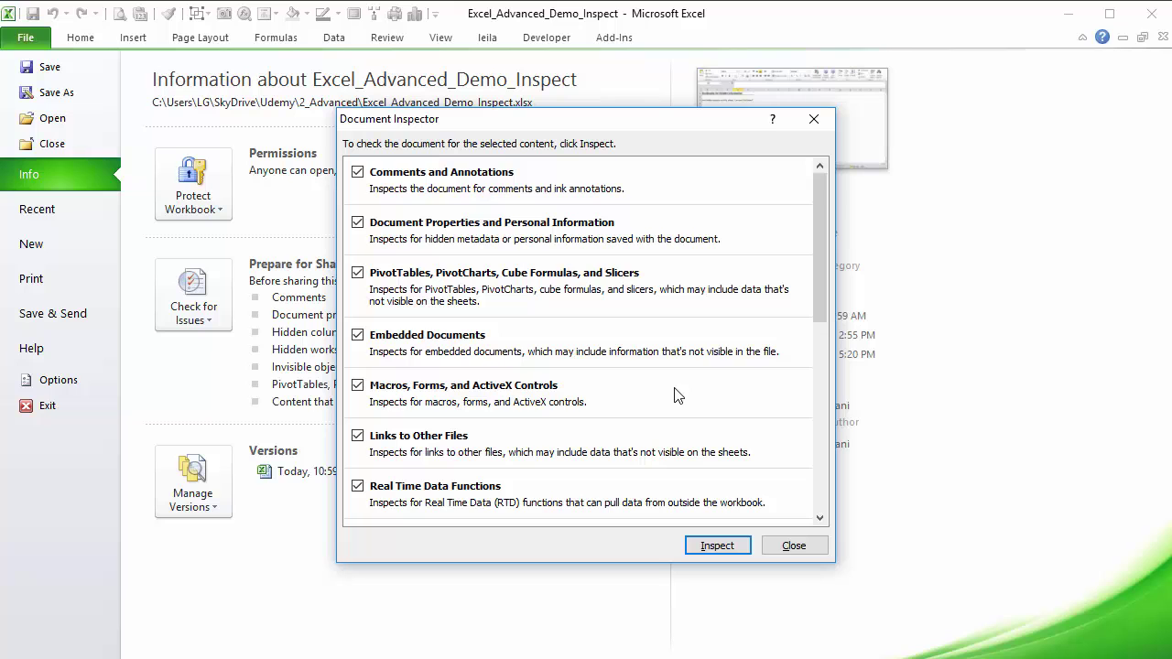
mouse_move(820, 287)
left_mouse_down()
mouse_move(826, 518)
mouse_move(808, 272)
left_mouse_up()
left_click(719, 547)
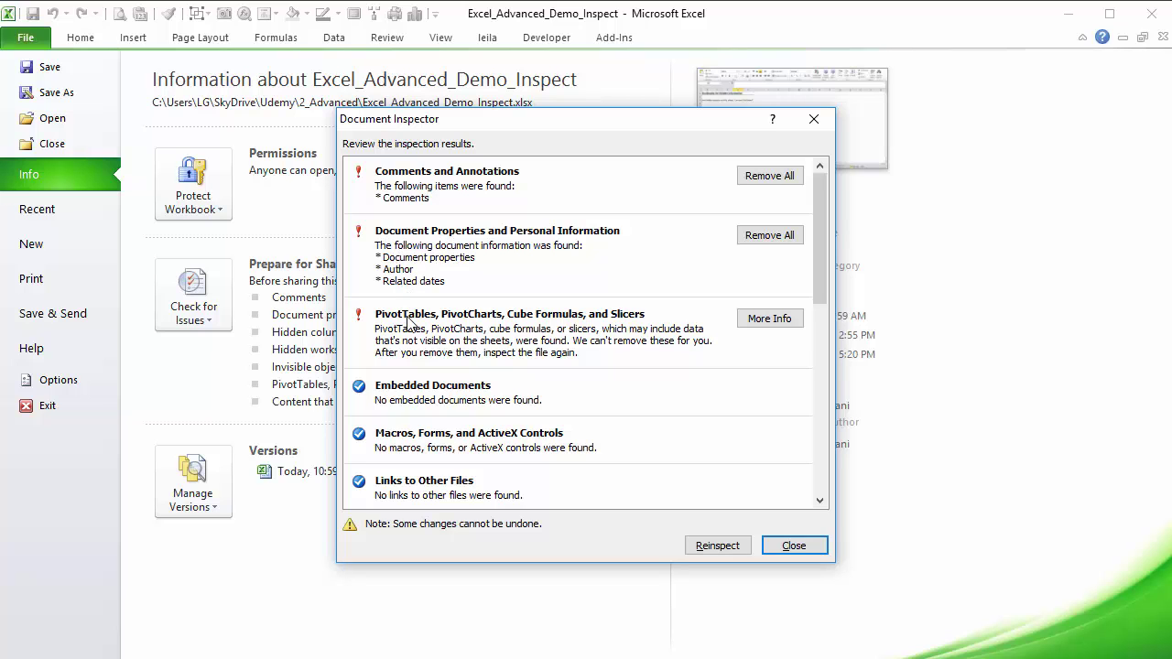
Step: Review the findings (4 hidden columns, 1 hidden worksheet, 2 invisible objects) and close the inspector without removing anything
left_click_drag(816, 260, 835, 466)
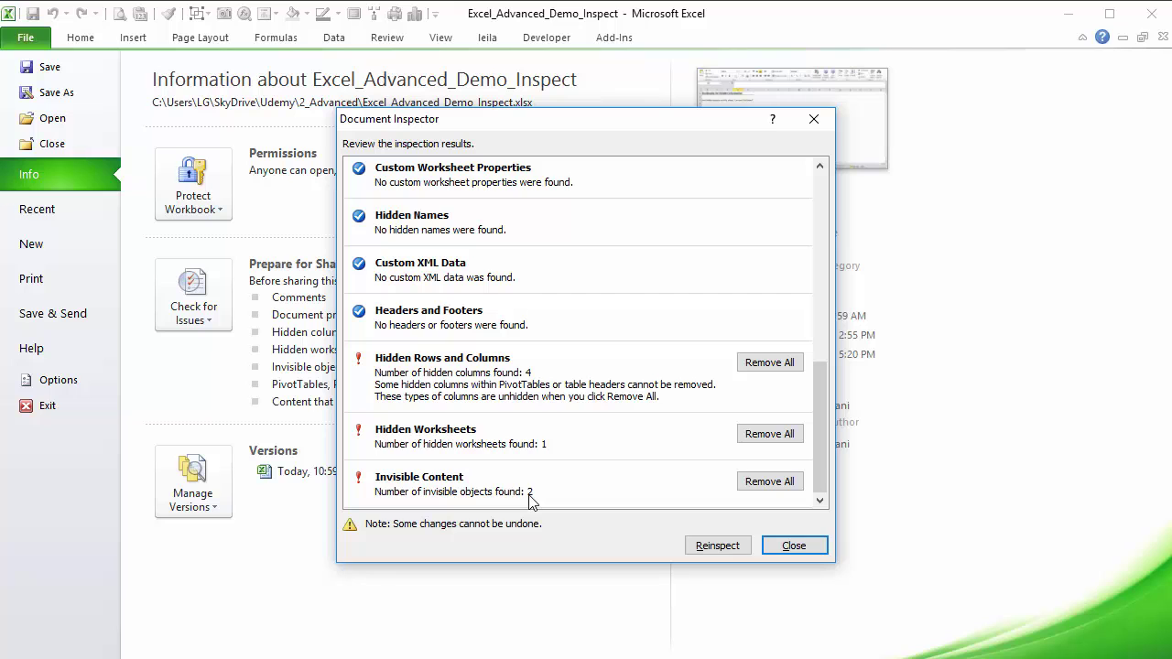
left_click_drag(820, 433, 831, 236)
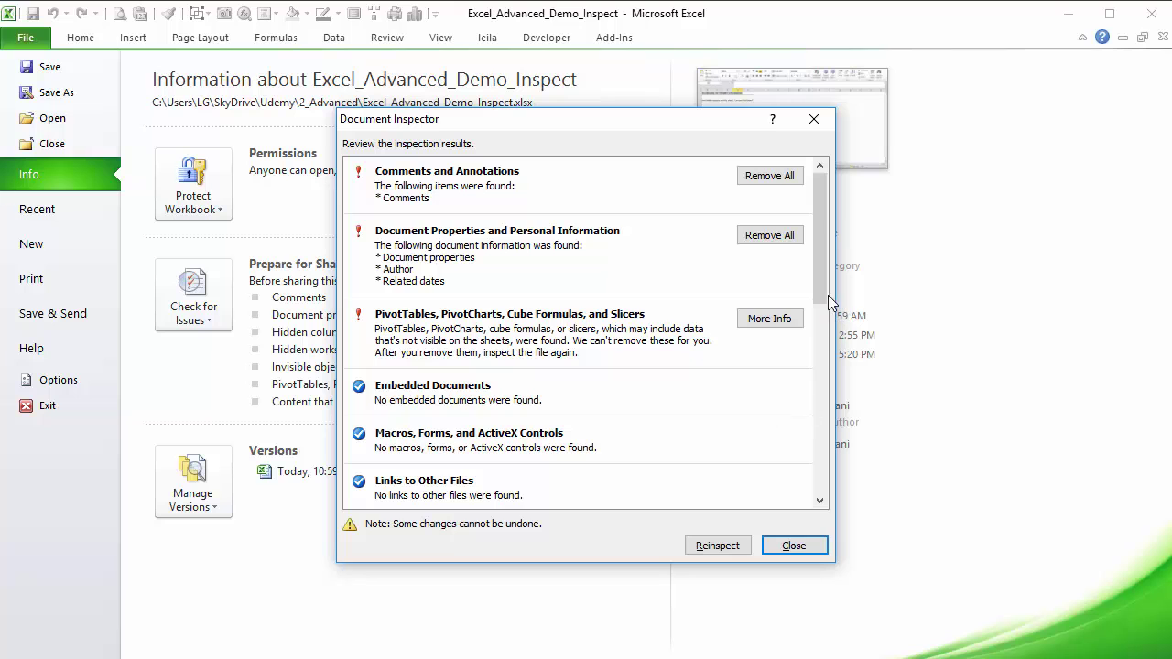
left_click_drag(824, 293, 818, 509)
left_click(793, 545)
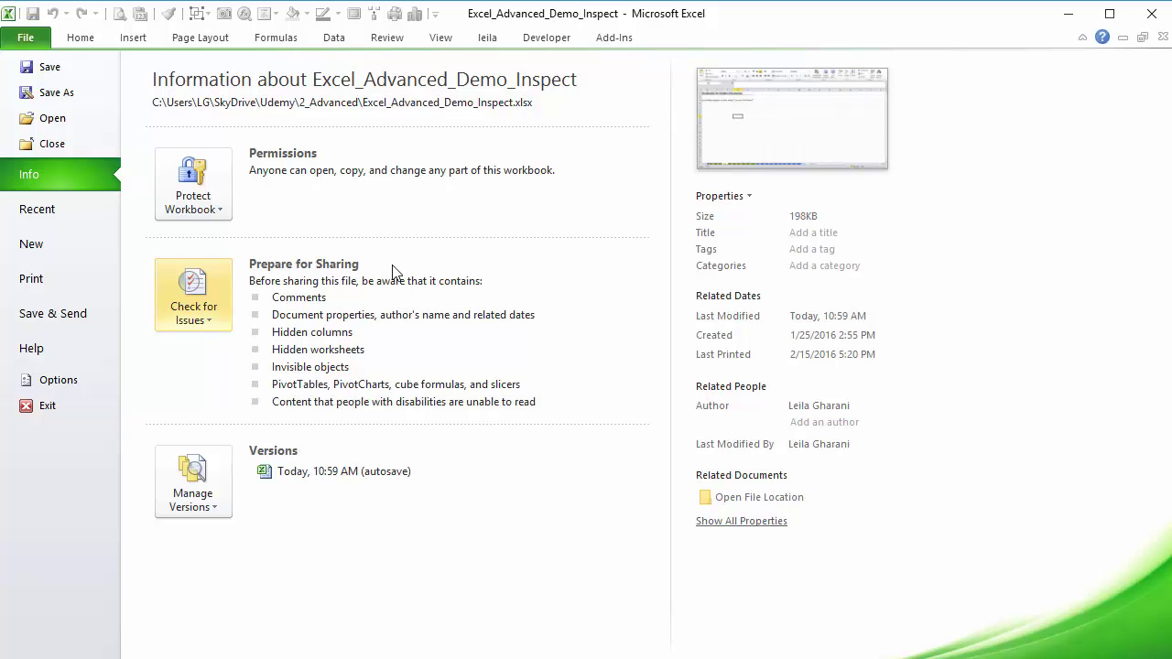
left_click(751, 201)
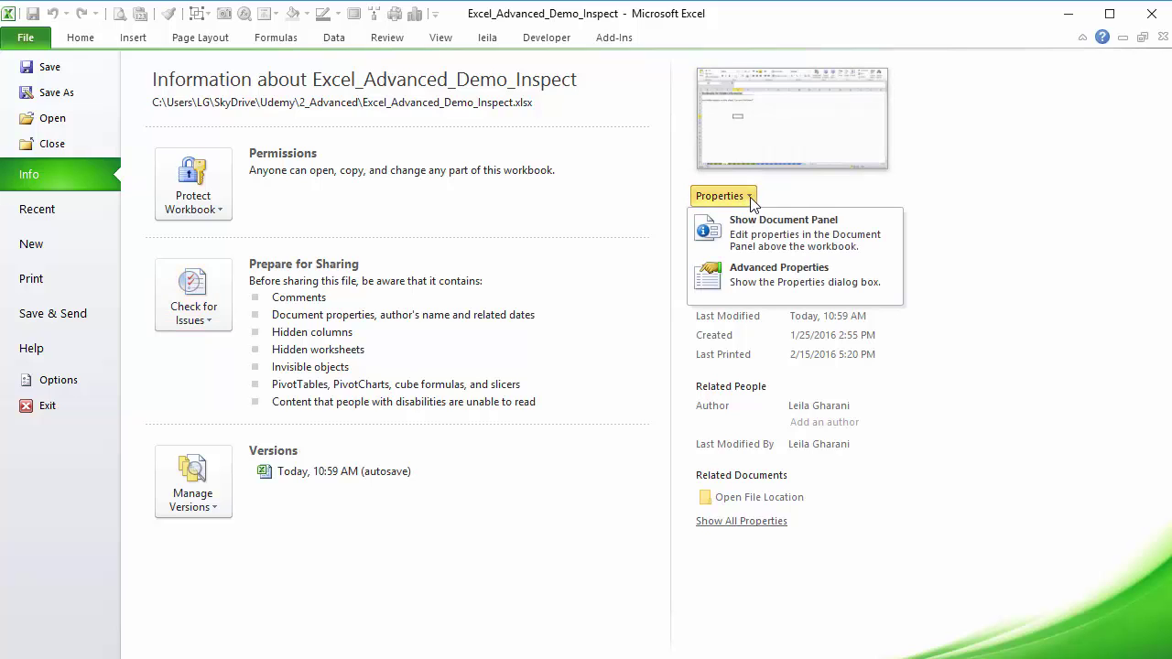
left_click(775, 280)
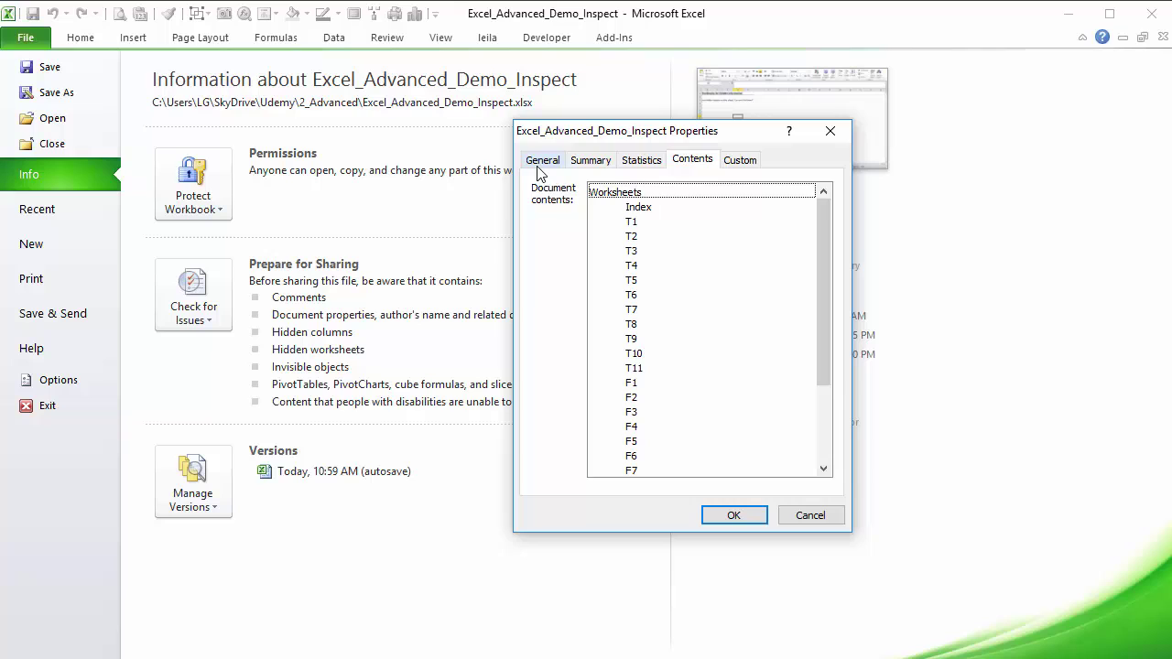
left_click(542, 164)
left_click(591, 161)
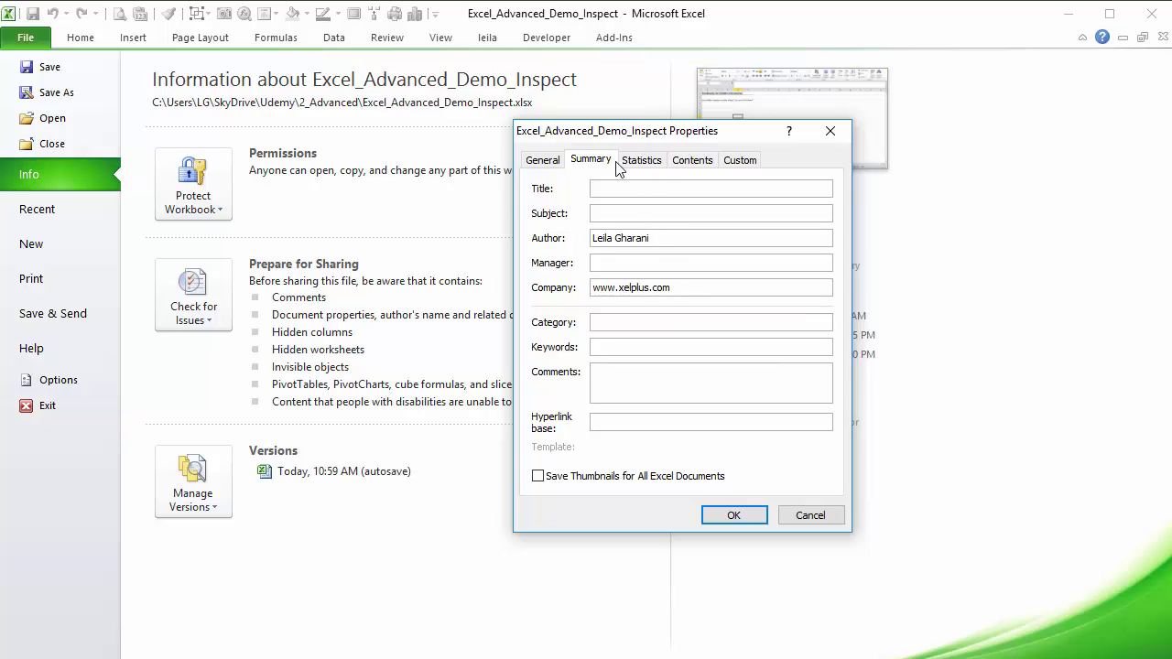
left_click(643, 165)
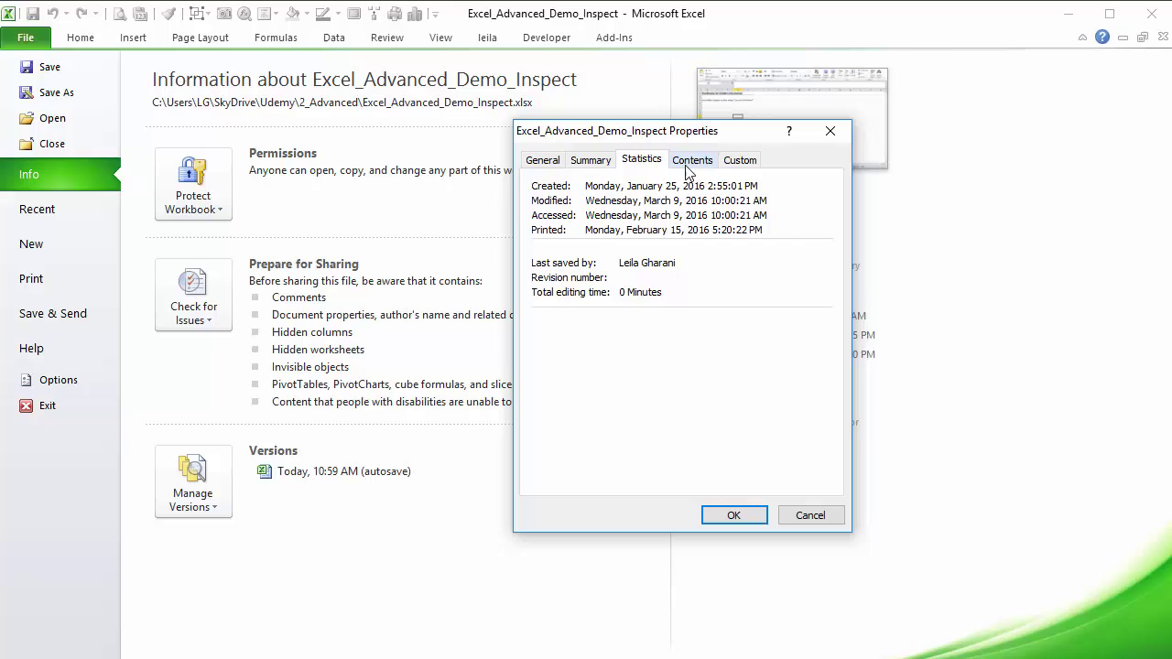
left_click(690, 170)
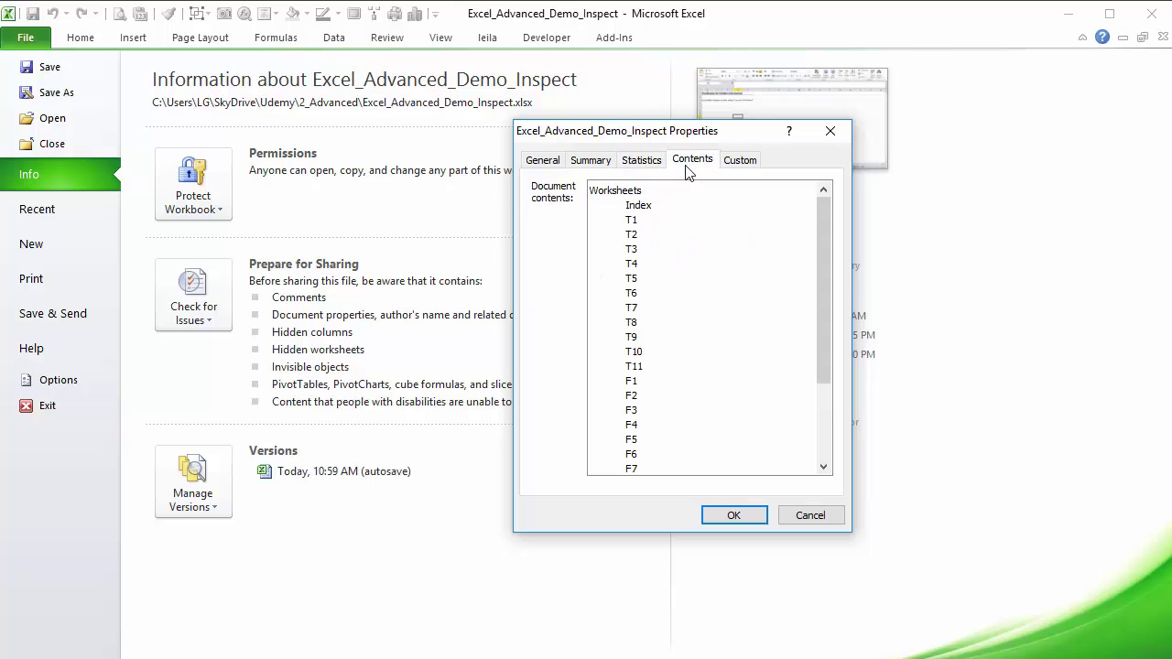
left_click(740, 162)
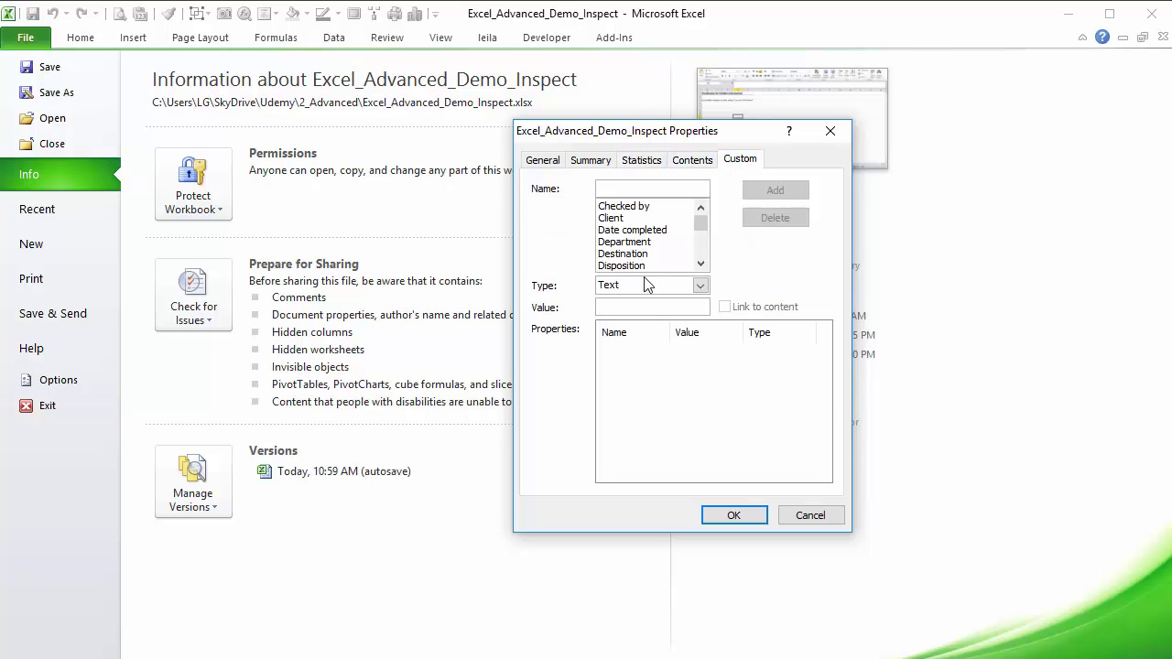
left_click(733, 516)
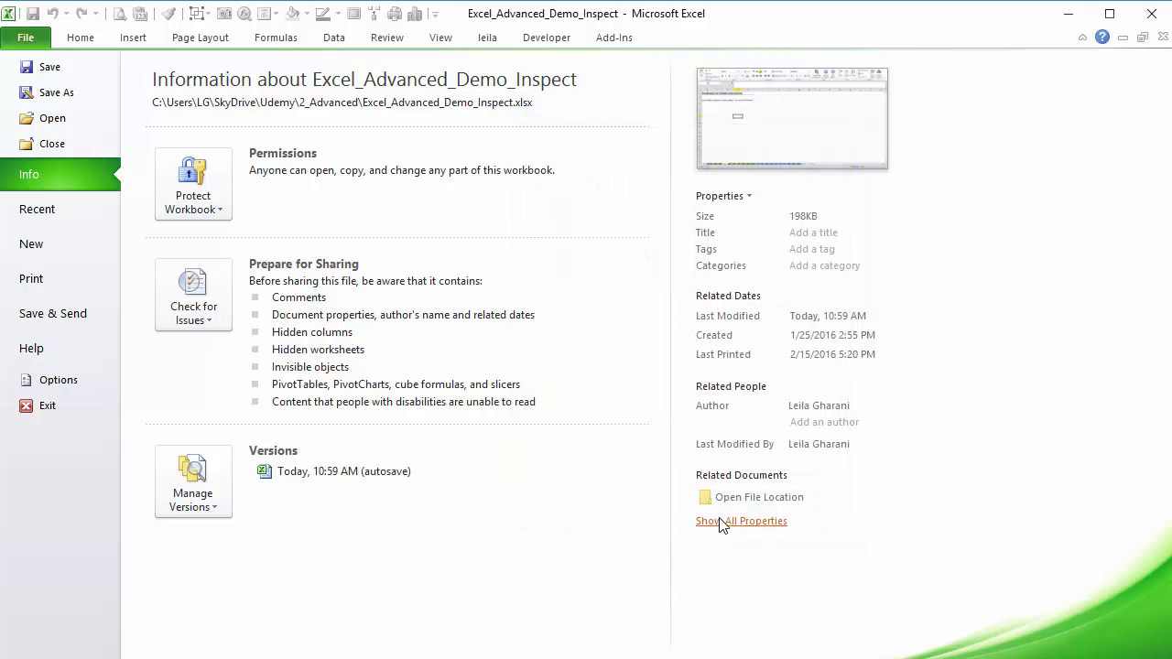
Step: Return to sheet T4 and step around cells G9, H9, H8 past the hidden columns
left_click(99, 42)
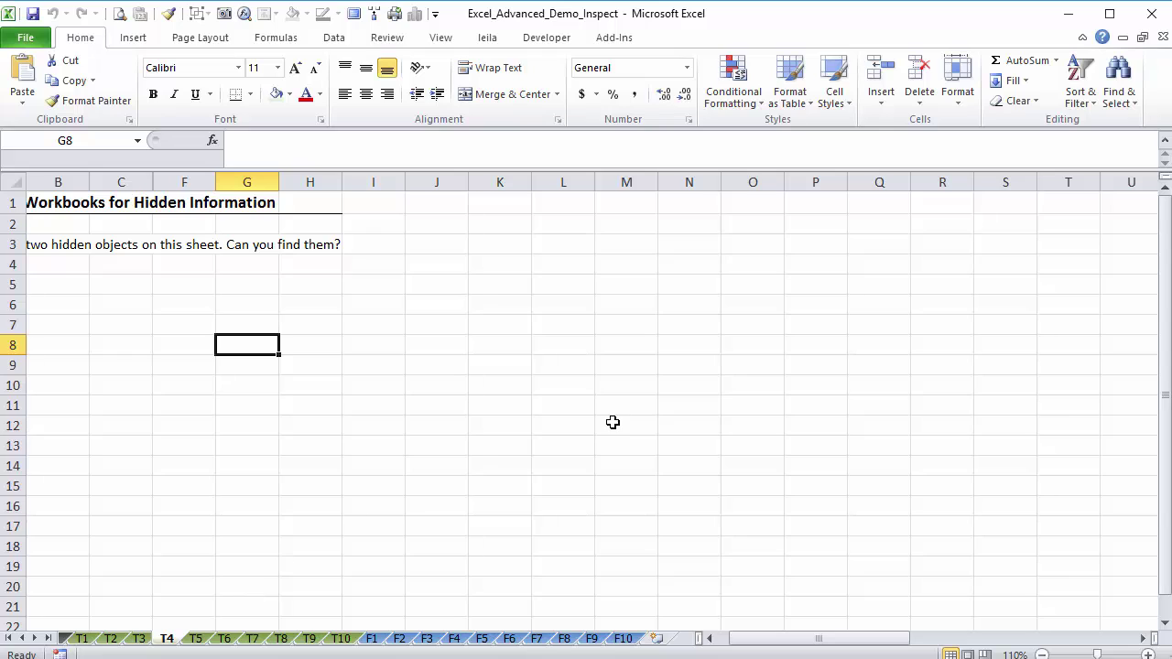
key("Down")
key("Right")
key("Up")
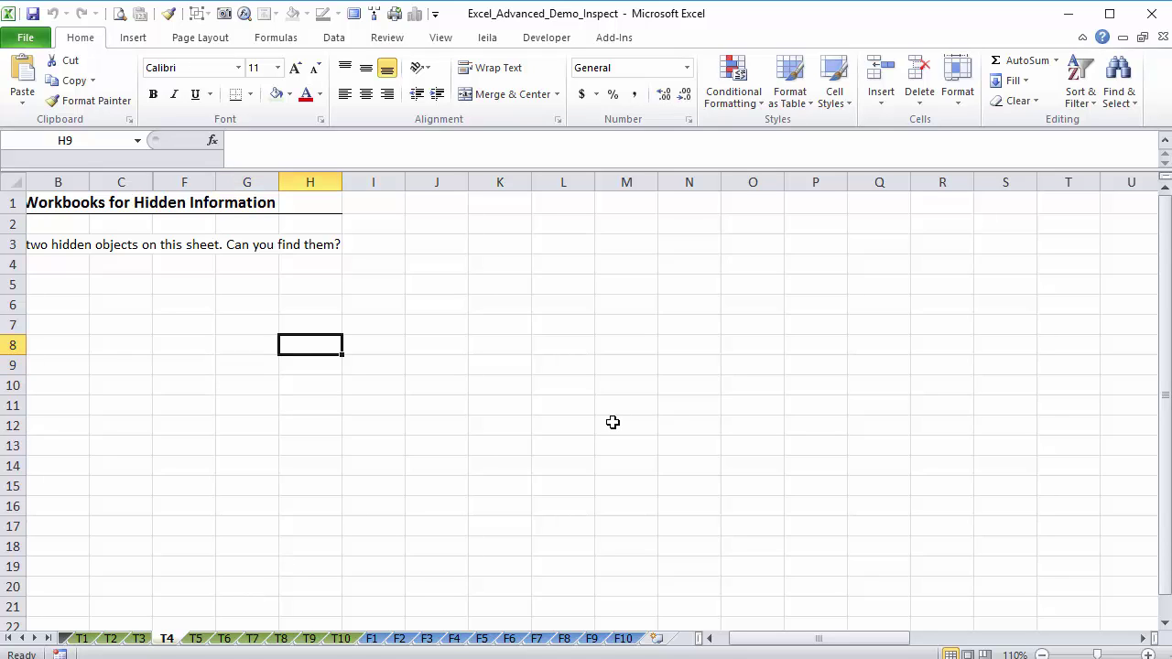
key("Left")
key("Left")
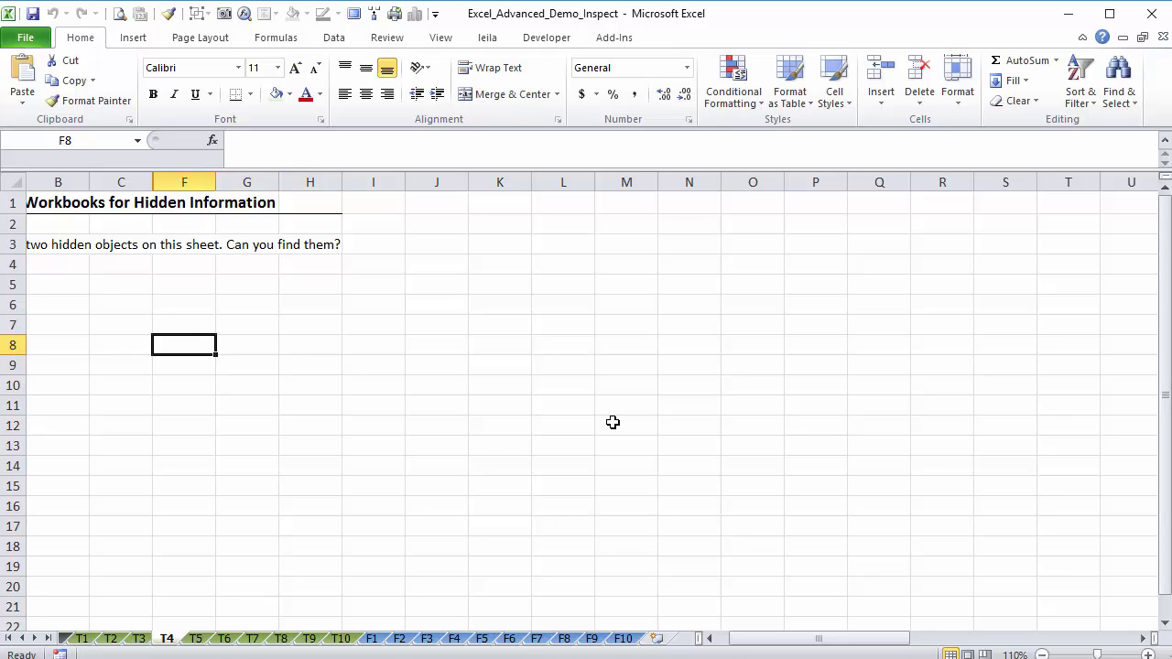
Step: Use Find & Select > Comments to find cell AJ3's 'Hello There!' comment
left_click(1122, 103)
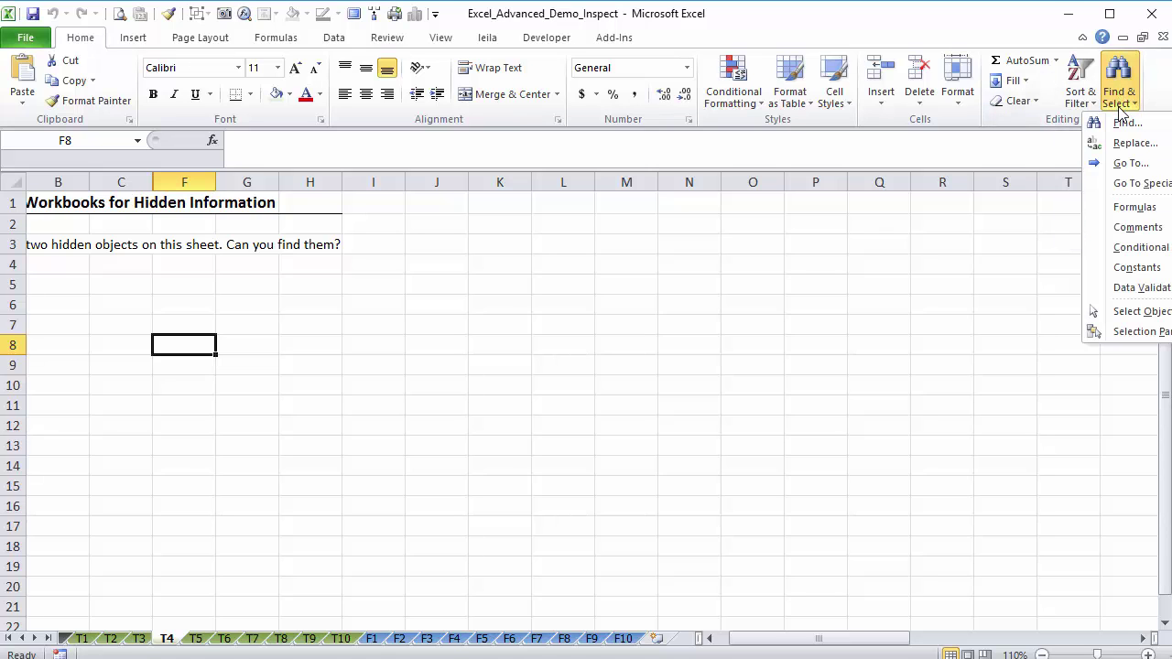
left_click(1139, 229)
left_click(1058, 279)
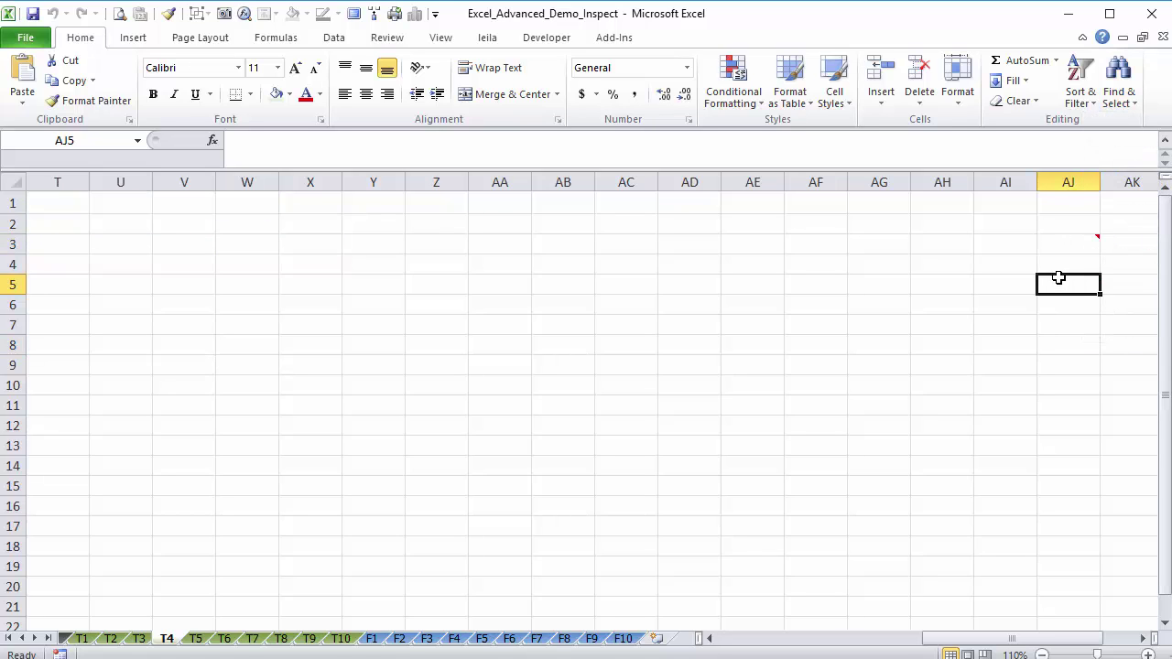
left_click(1070, 245)
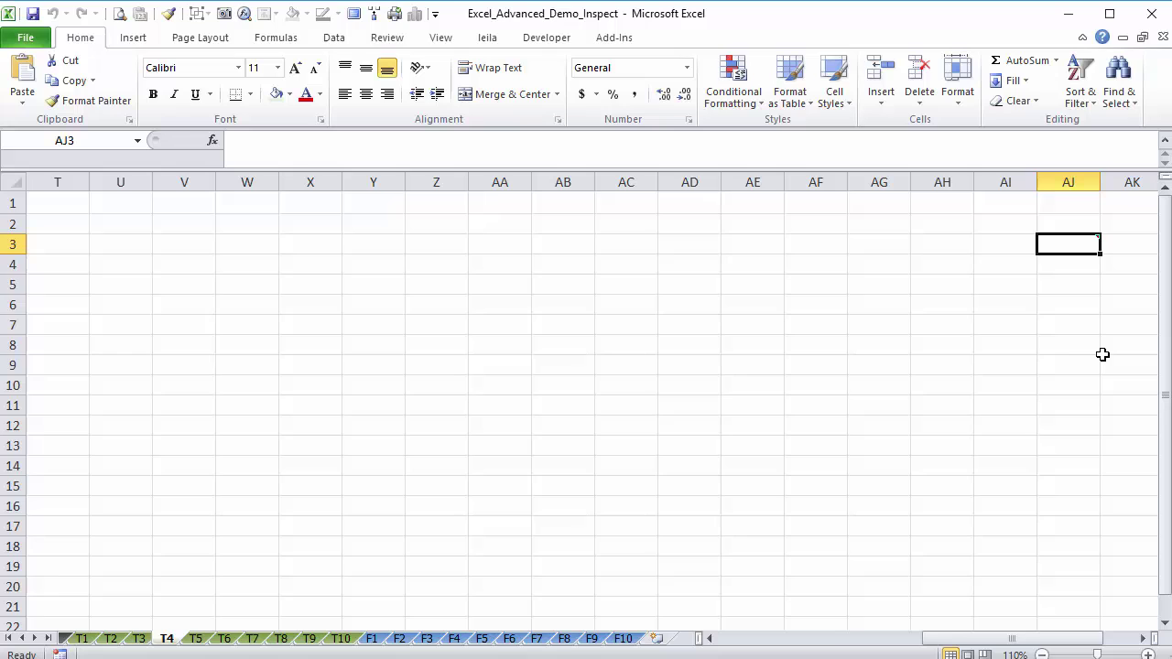
left_click(1090, 308)
key("Right")
key("Right")
key("Right")
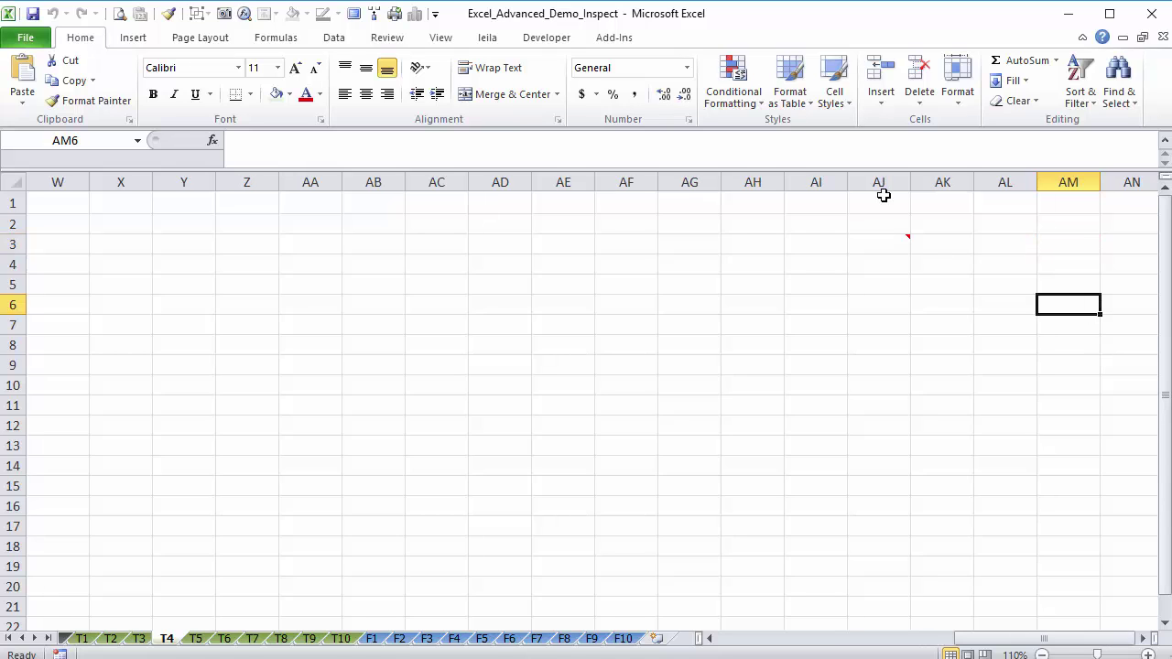
left_click(880, 243)
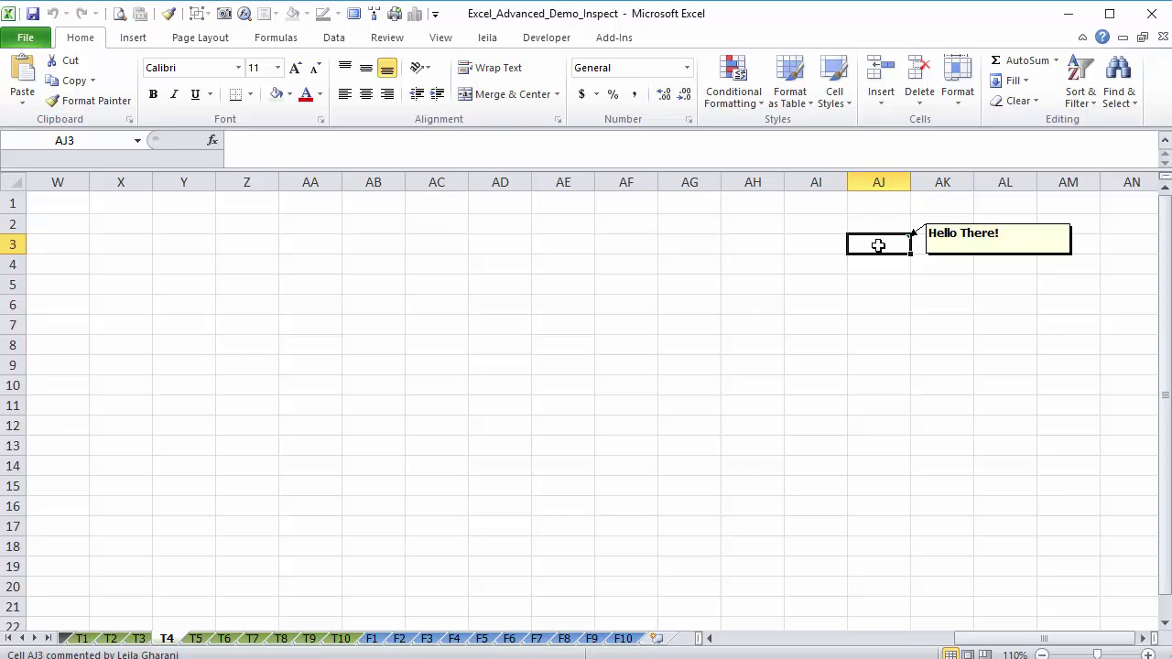
left_click(792, 244)
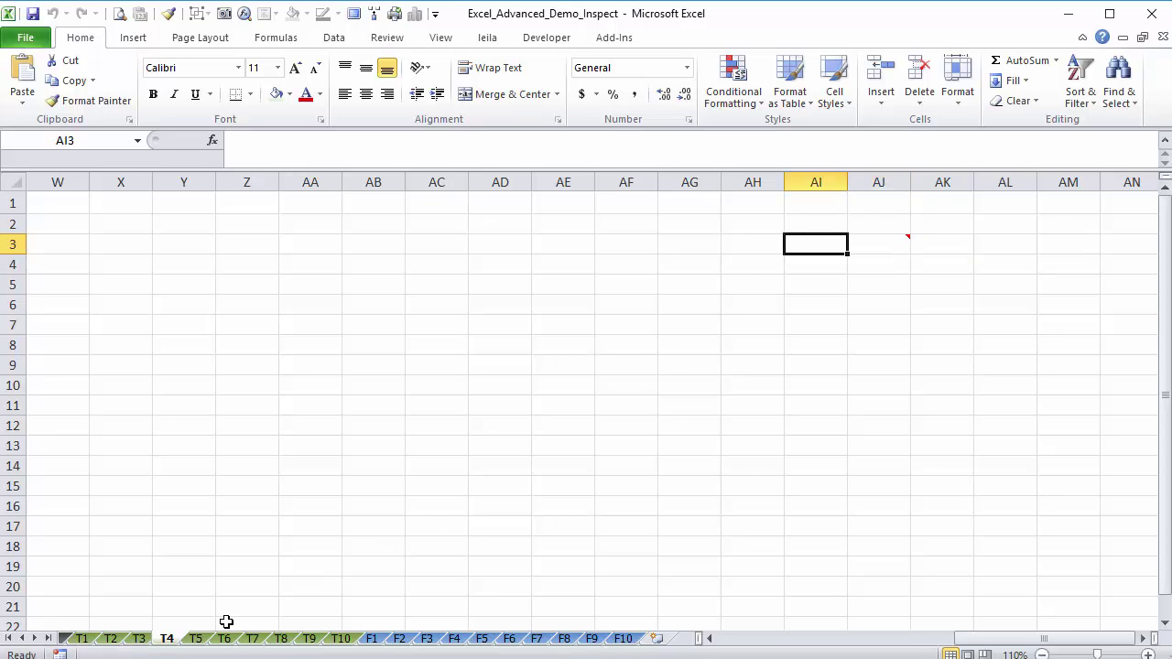
Step: Group sheets T4 through T7, then ungroup and browse T8 and T9 before returning to T4
left_click(195, 638, "ctrl")
left_click(225, 638, "ctrl")
left_click(253, 638, "ctrl")
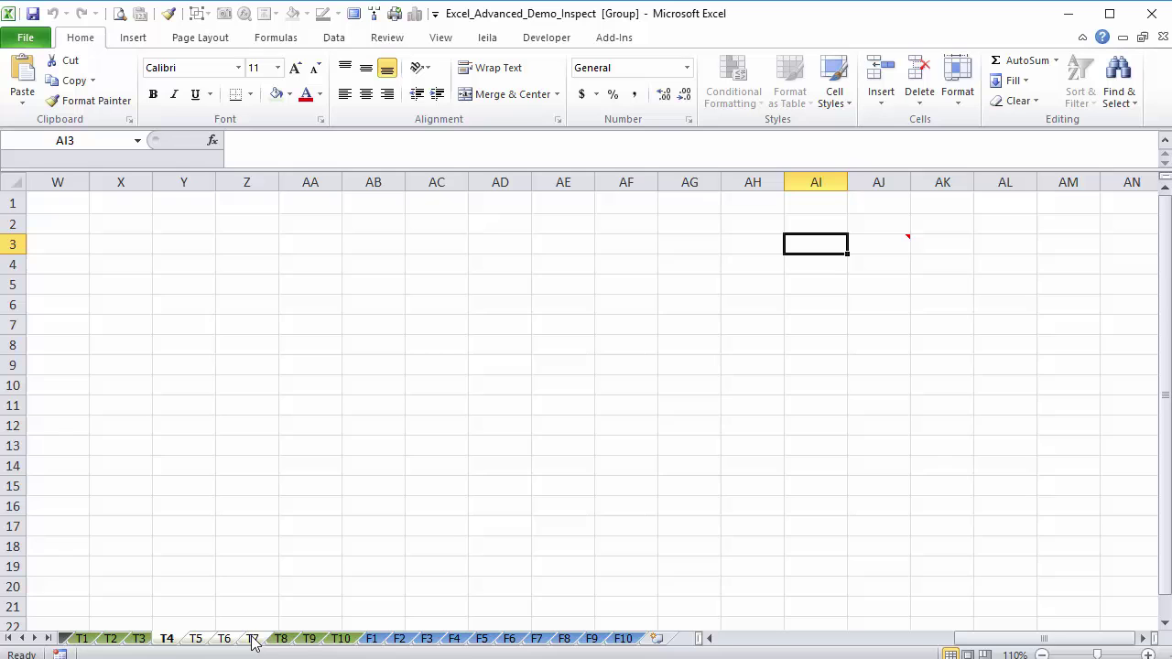
left_click(196, 581)
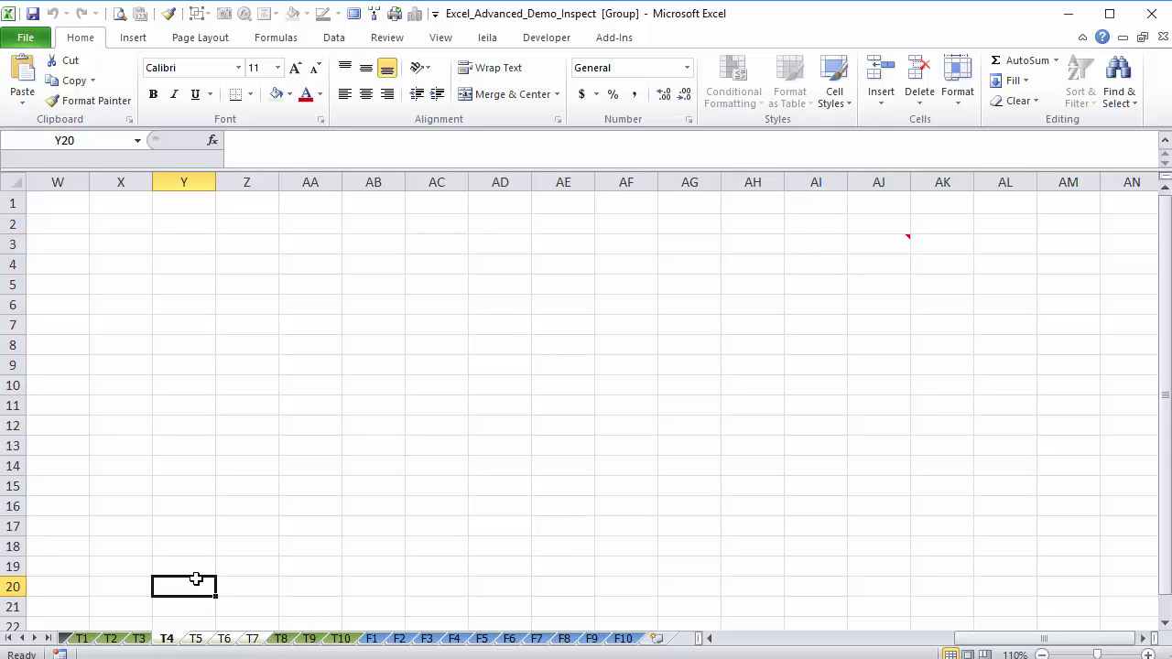
left_click(200, 639)
left_click(167, 638)
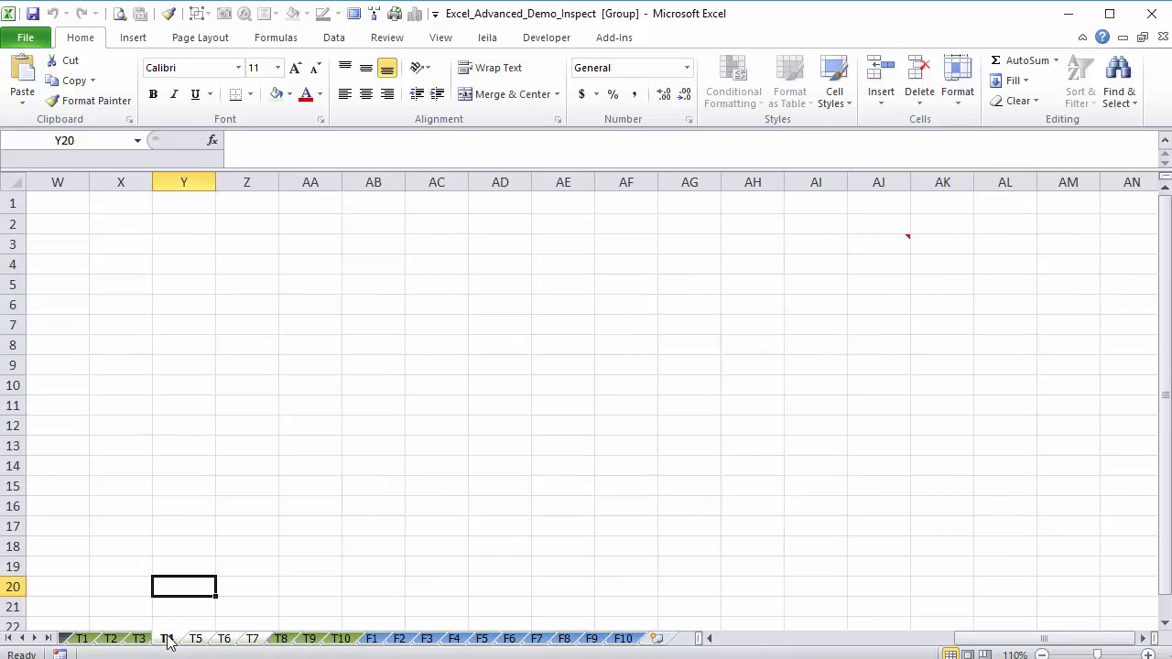
left_click(281, 640)
left_click(309, 639)
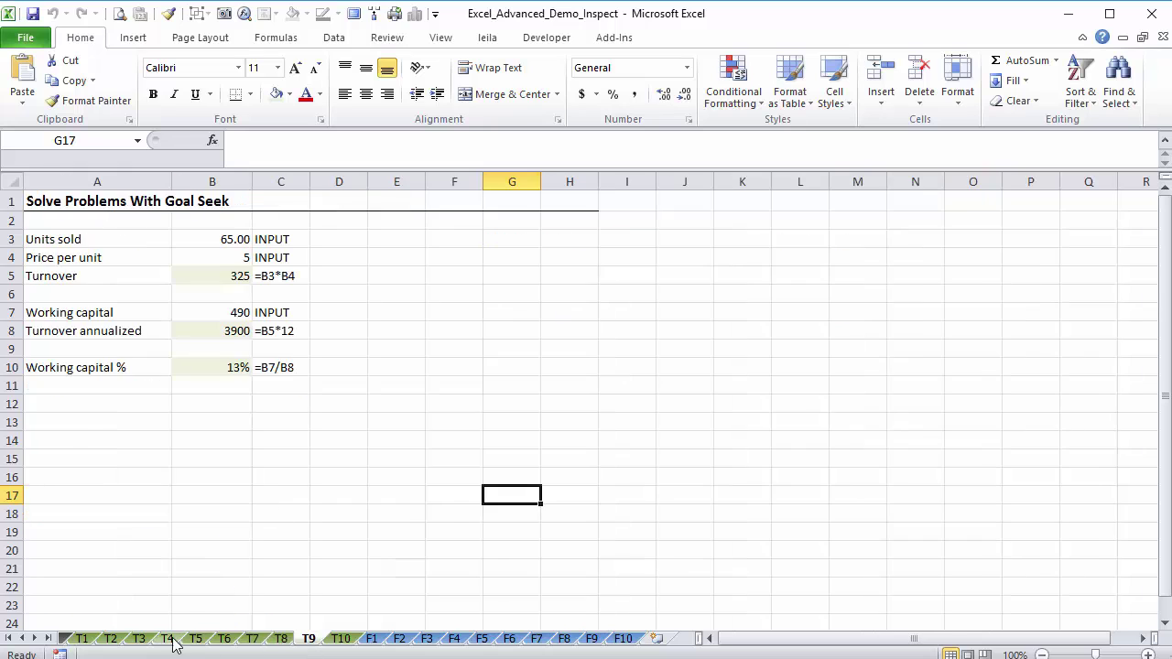
left_click(166, 638)
Step: Move to the start of row 3 on T4 and open Go To Special, cancelling without a selection
left_click(418, 248)
key("Left")
key("Left")
key("Left")
key("Left")
key("Left")
key("Left")
key("Left")
key("Left")
key("Left")
key("Left")
key("Left")
key("Left")
key("Left")
key("Left")
key("Left")
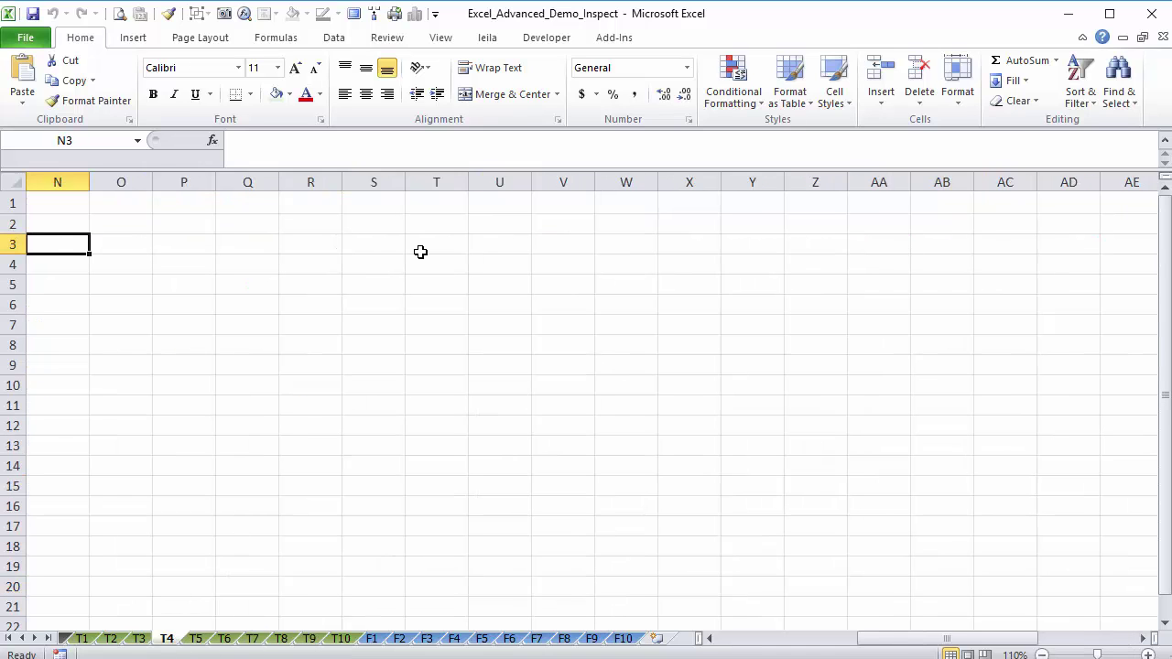
key("Left")
key("Left")
key("Left")
key("Left")
key("Left")
key("Left")
key("Left")
key("Left")
key("Left")
key("Left")
key("Left")
key("Left")
key("Left")
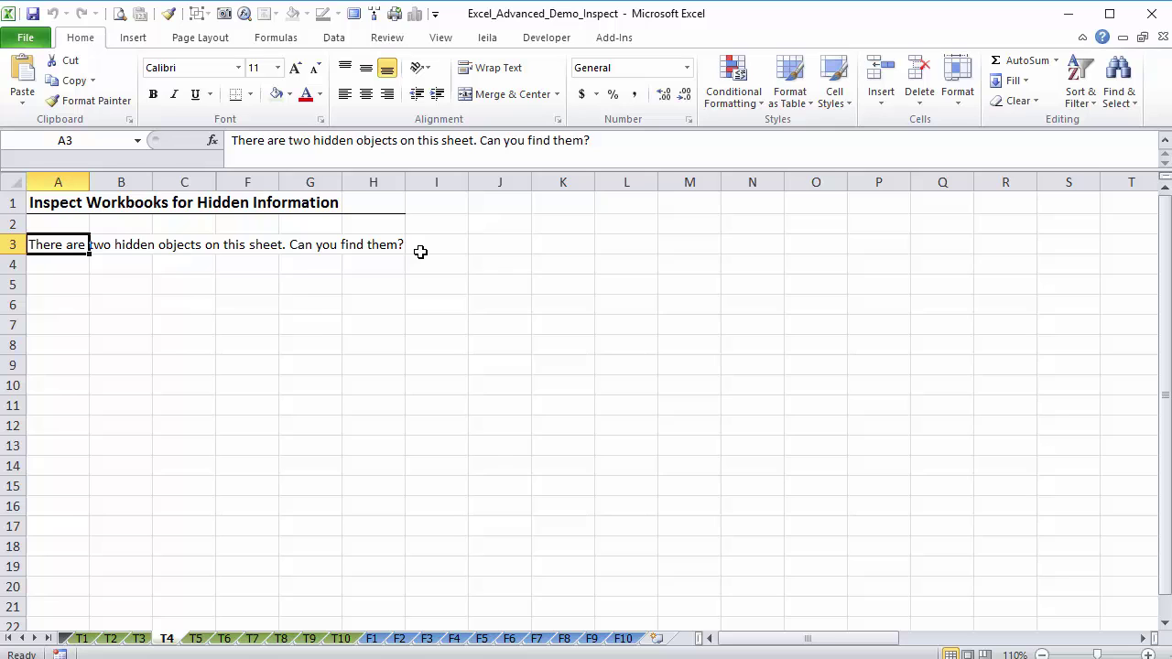
key("ctrl+g")
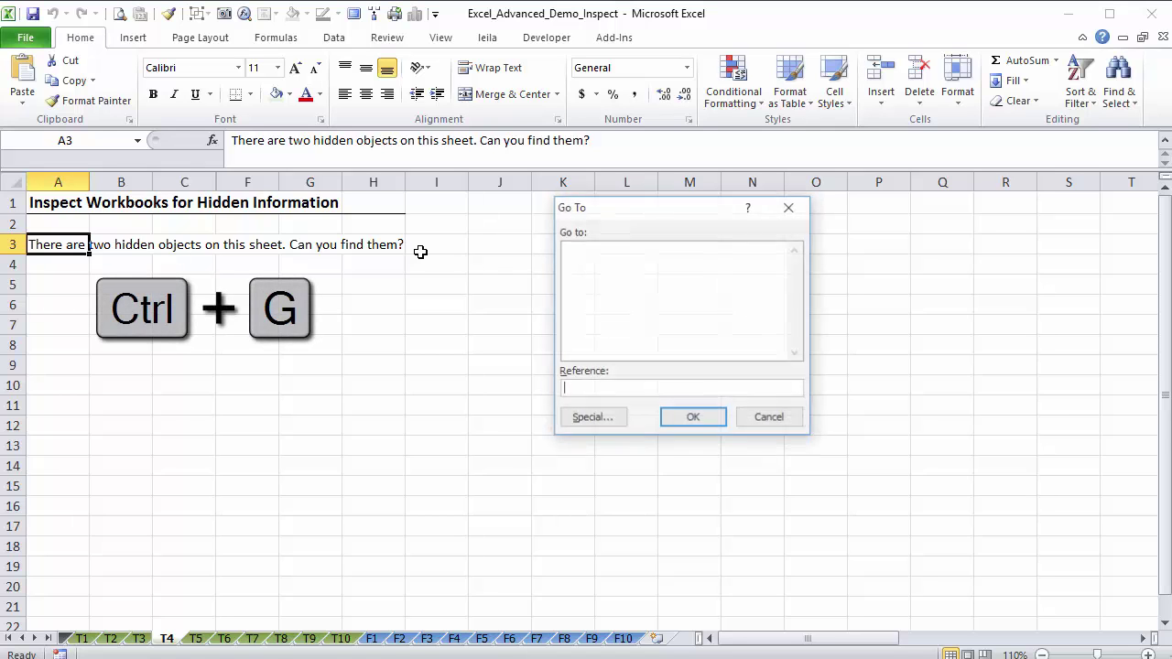
left_click(586, 418)
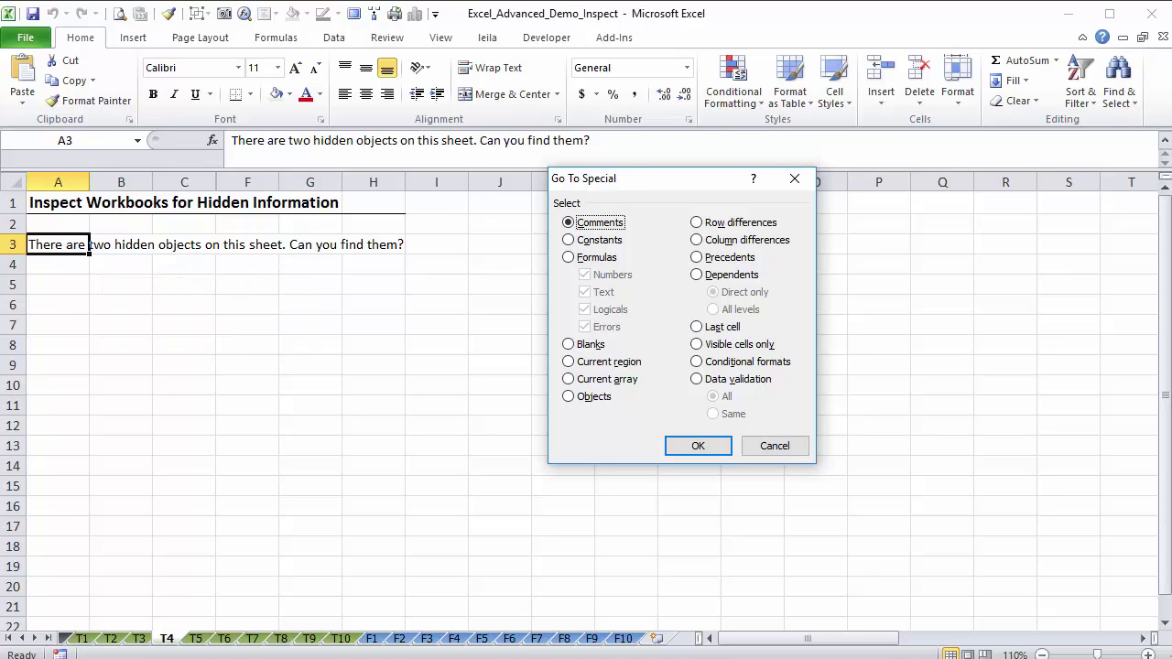
left_click(772, 448)
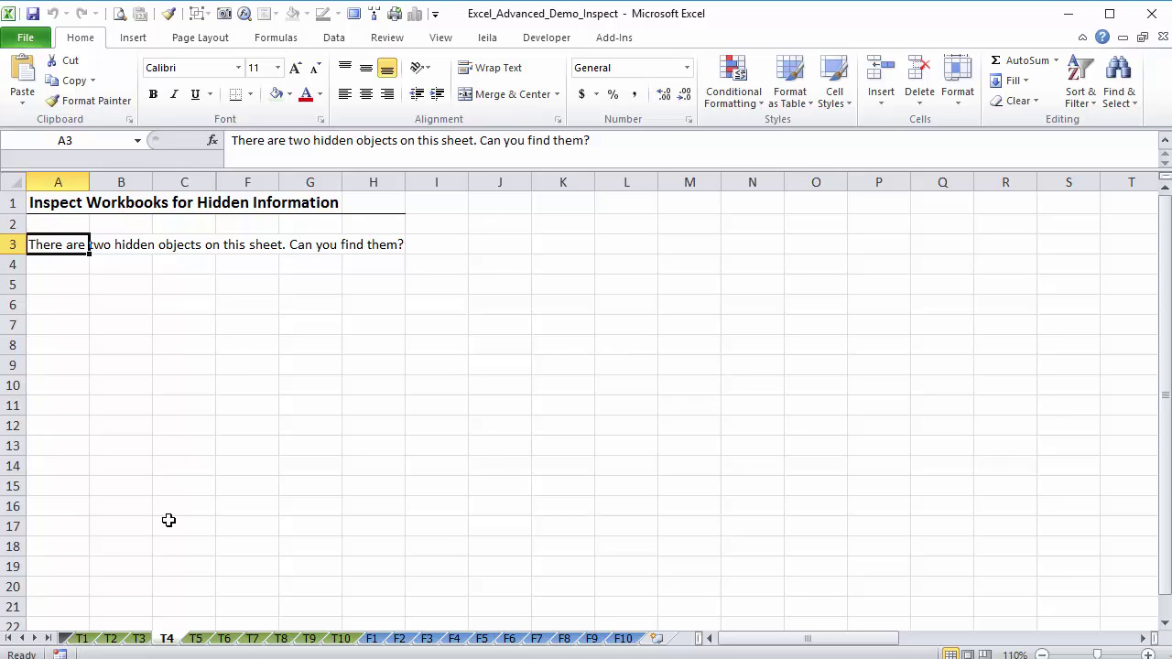
right_click(170, 645)
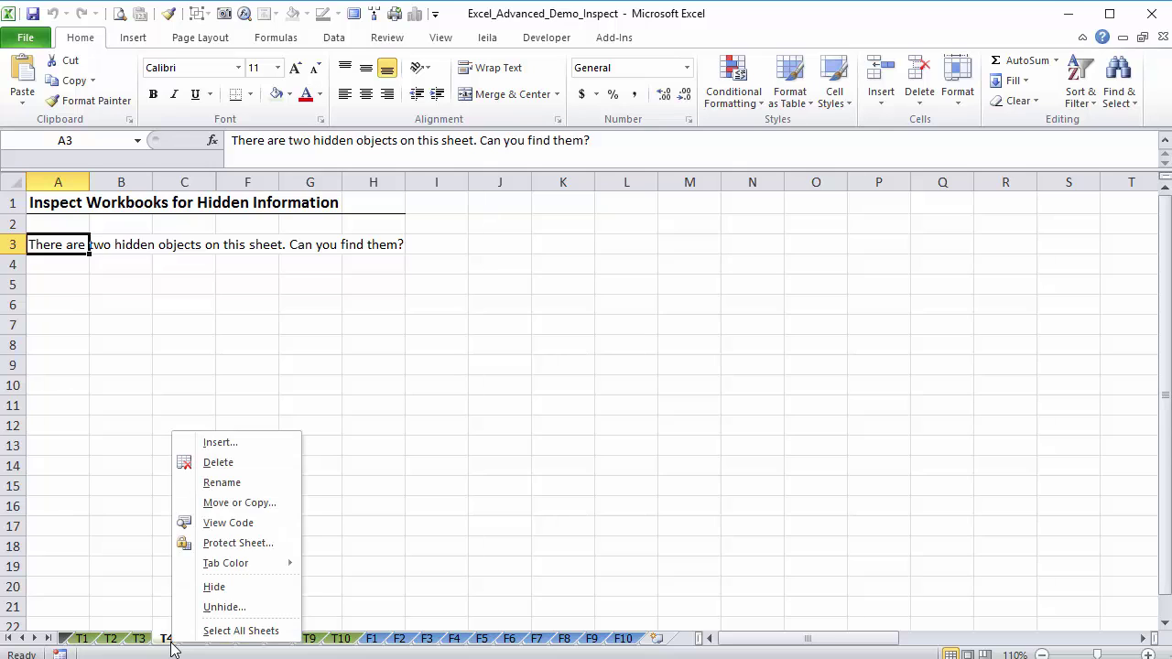
left_click(232, 609)
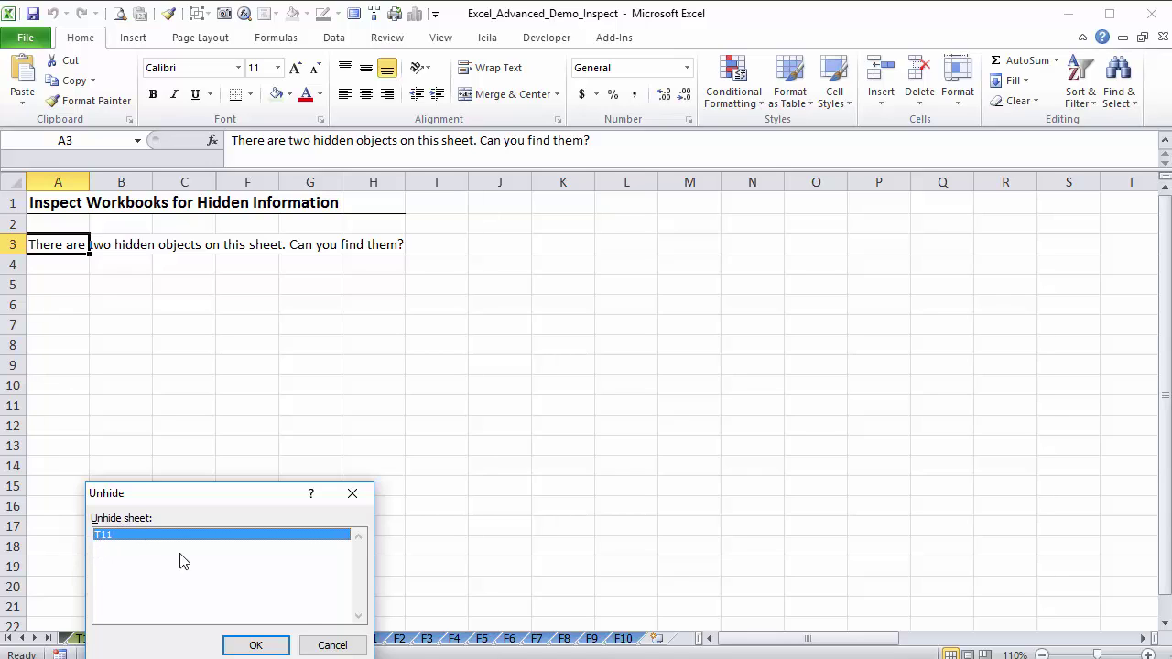
left_click(332, 645)
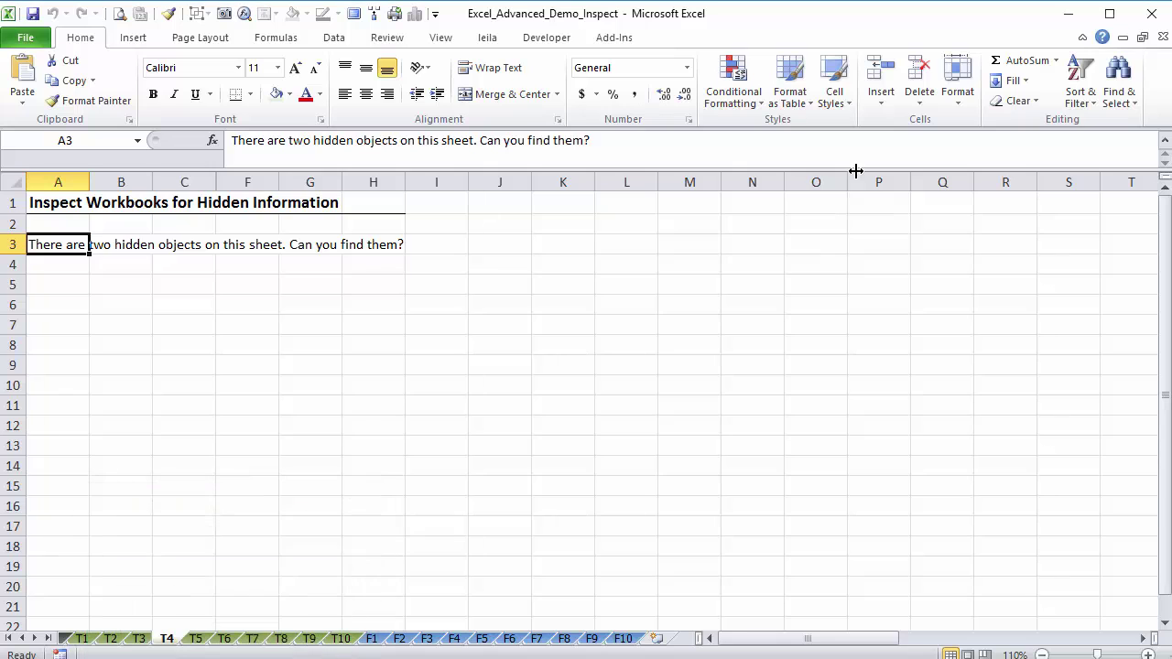
left_click(945, 102)
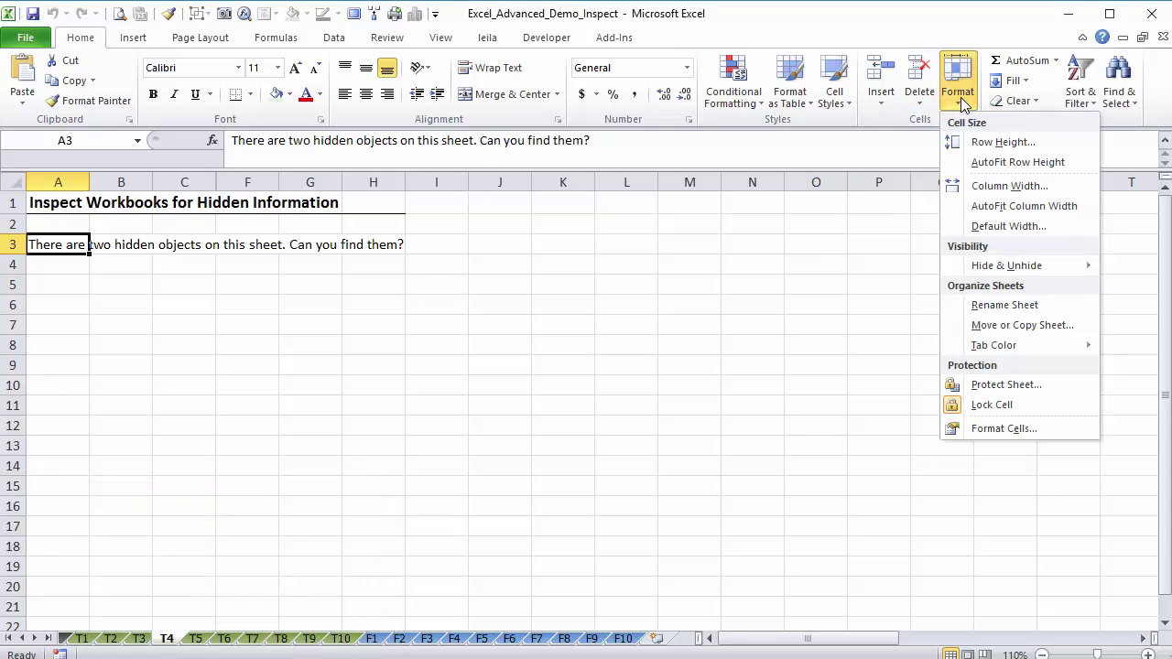
mouse_move(986, 265)
left_click(713, 288)
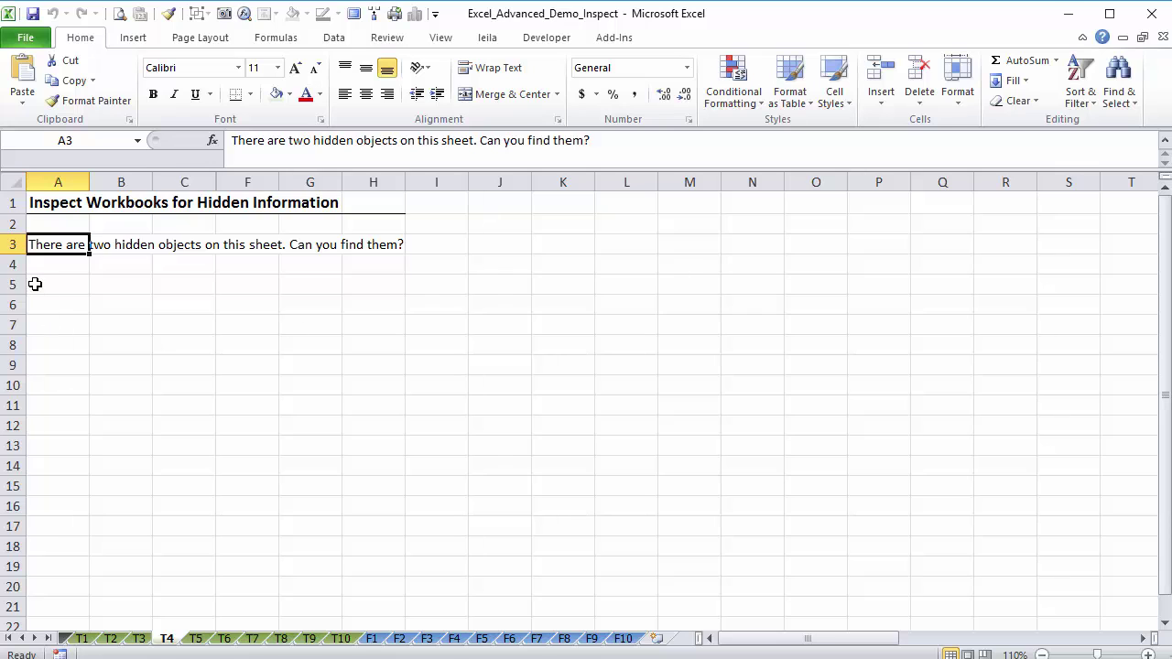
left_click(15, 182)
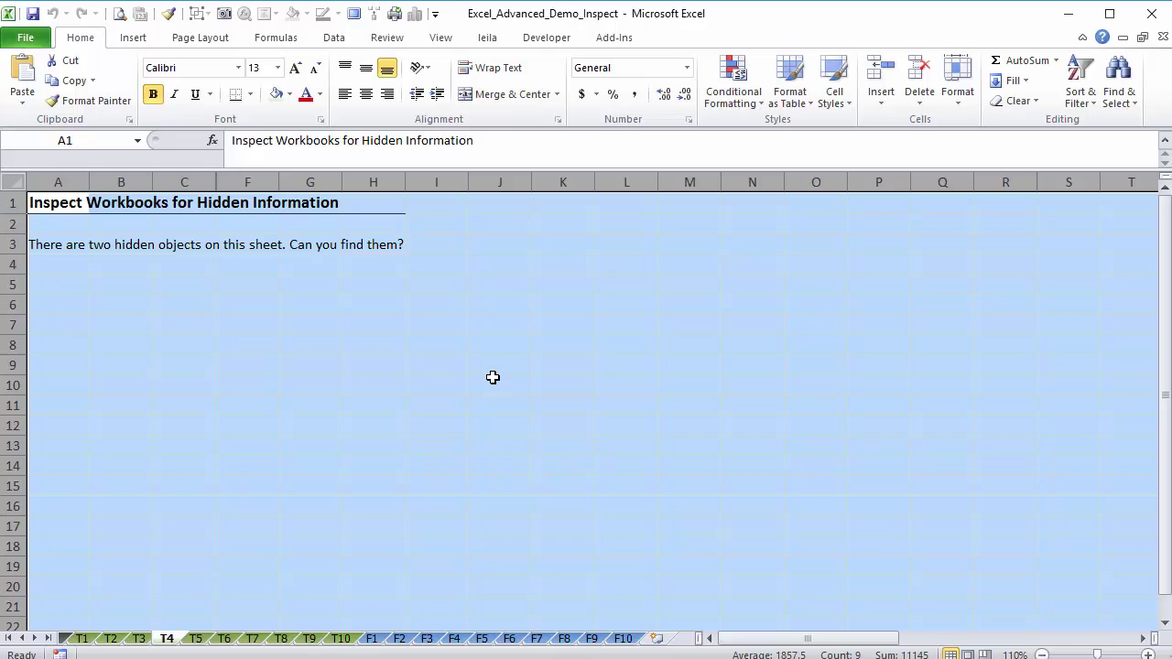
left_click(961, 97)
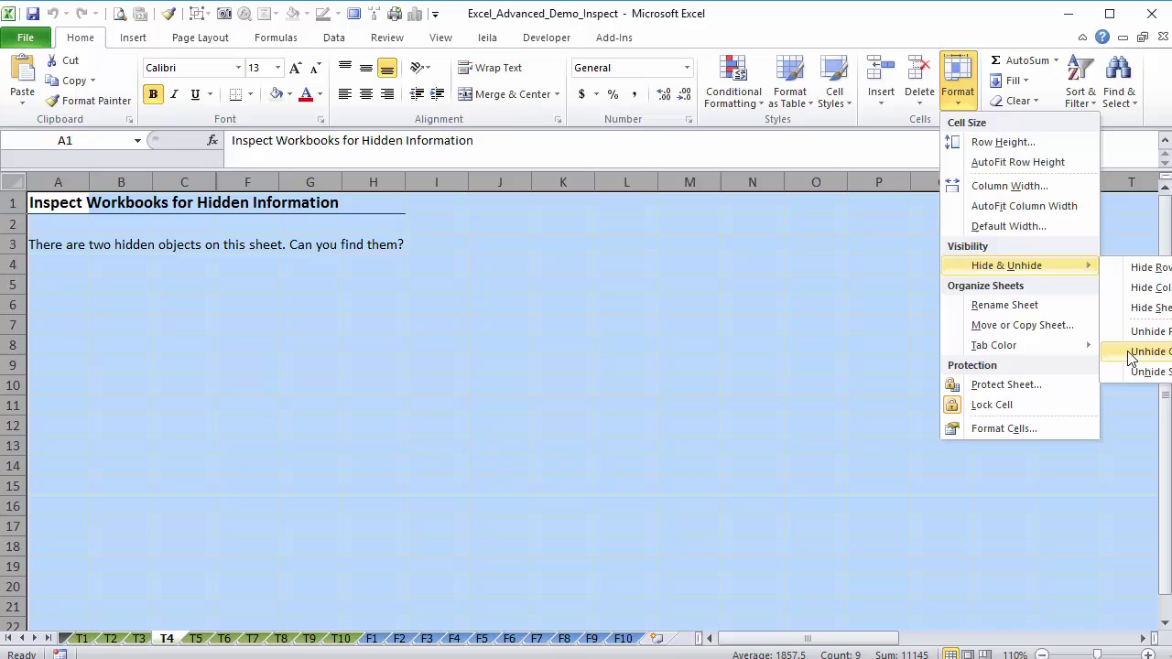
left_click(611, 303)
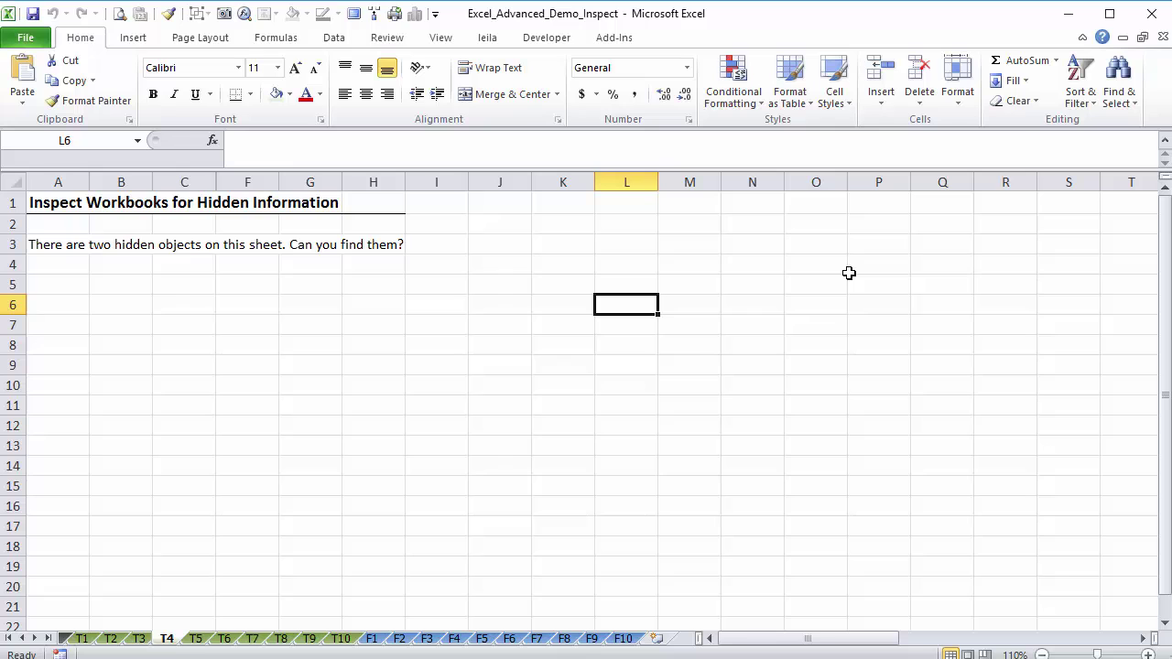
Step: Select visible cells only on T4 via F5 > Special, skipping hidden columns D and E
key("F5")
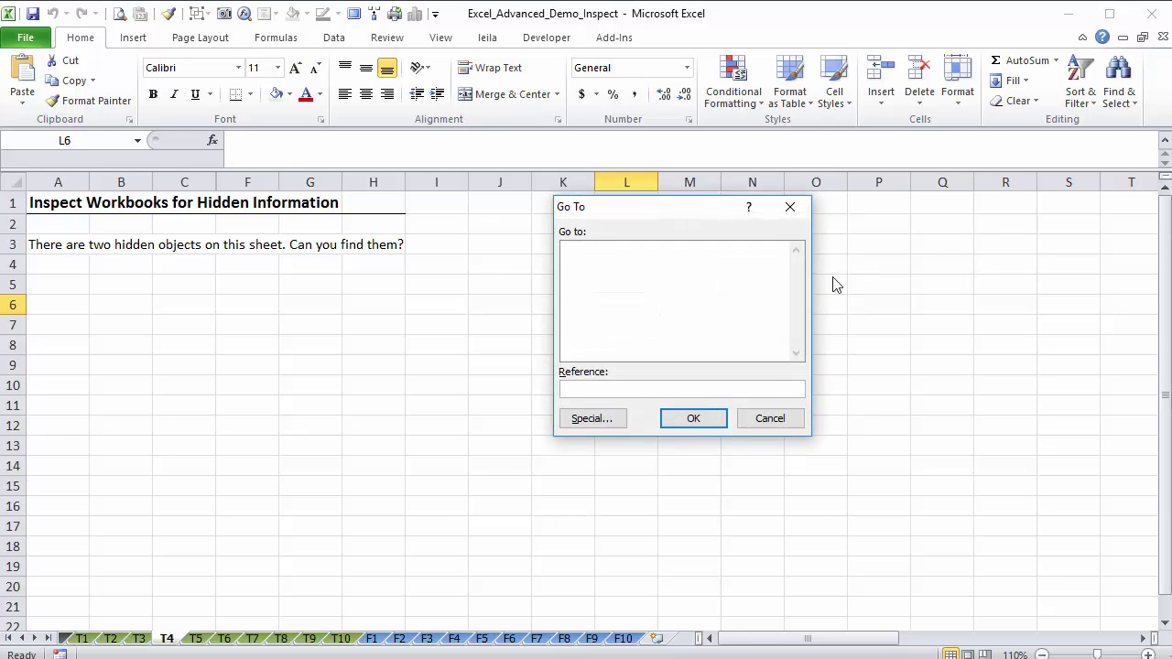
left_click(591, 420)
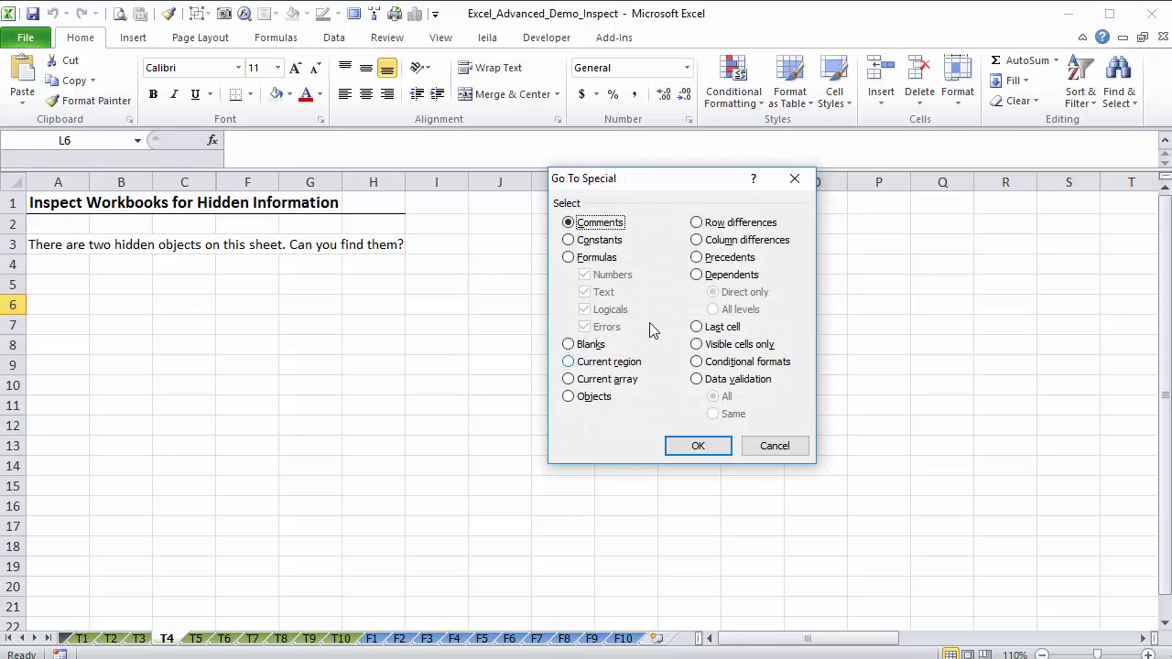
left_click(697, 347)
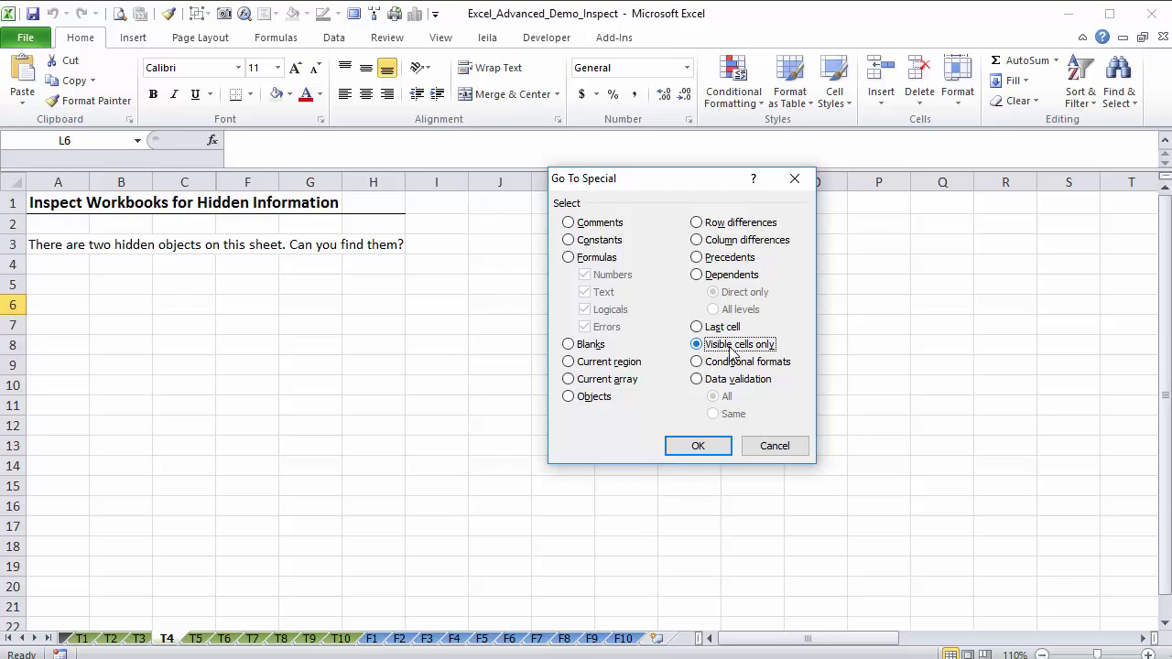
left_click(697, 448)
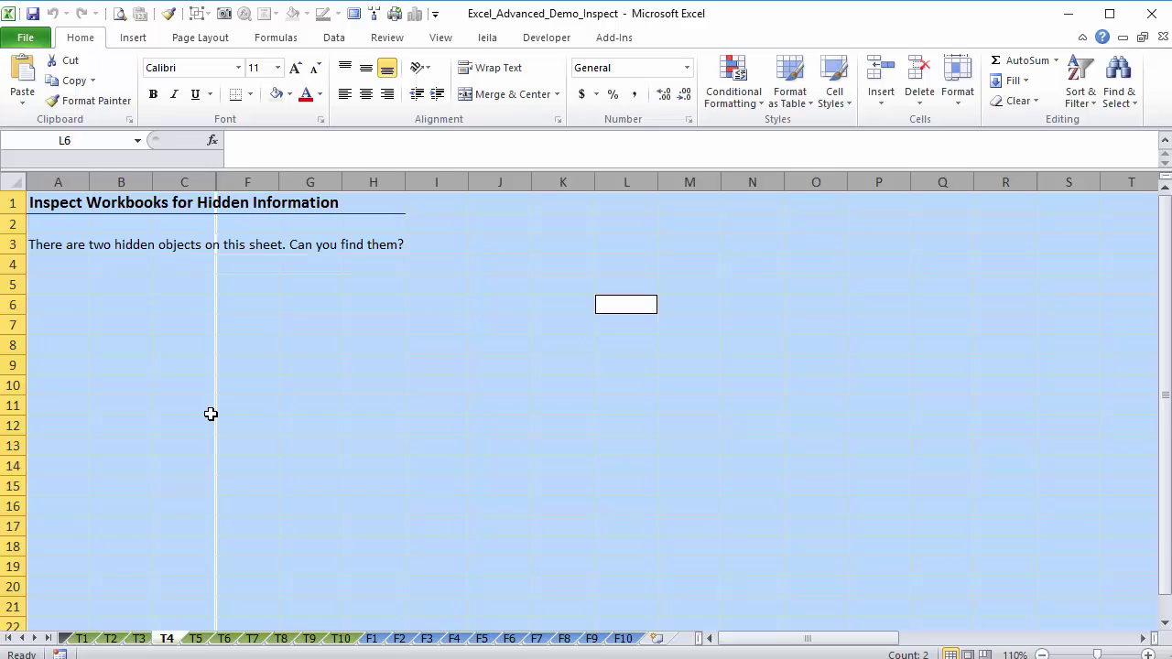
left_click(281, 386)
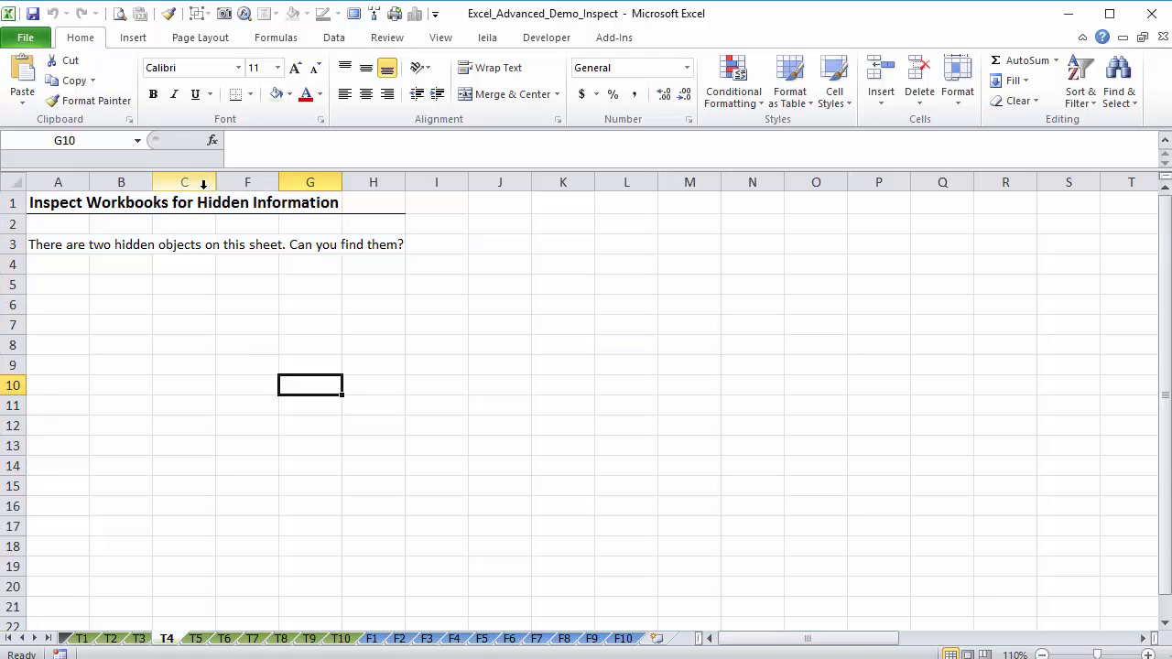
left_click_drag(204, 183, 240, 230)
right_click(223, 280)
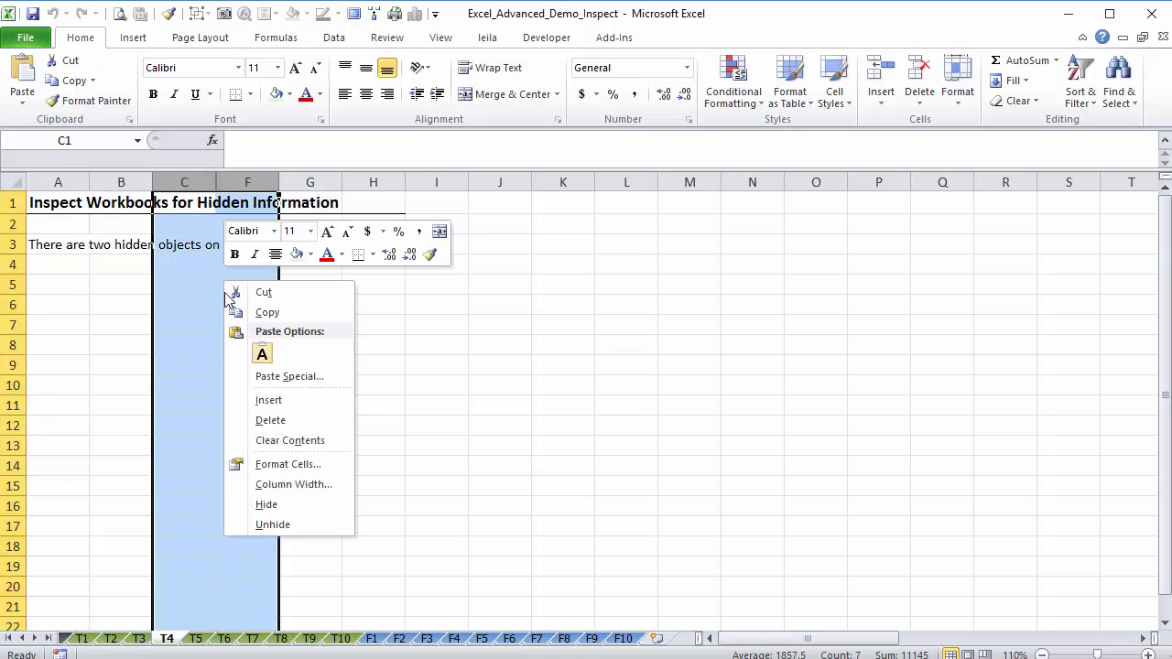
left_click(275, 532)
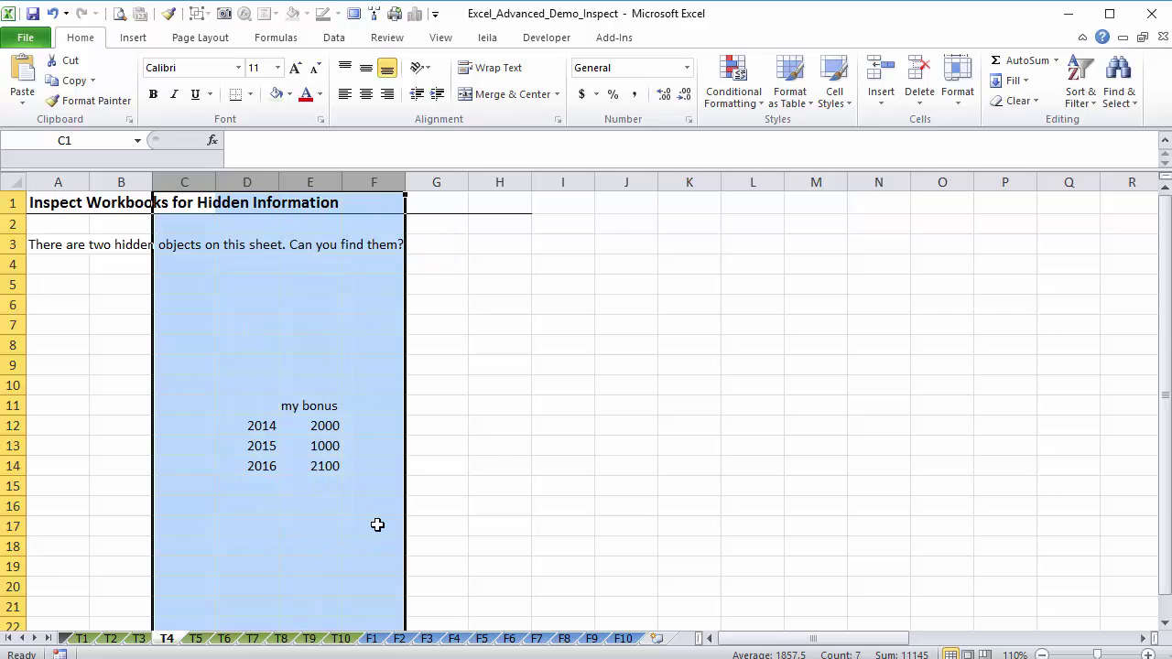
left_click(294, 410)
left_click(329, 427)
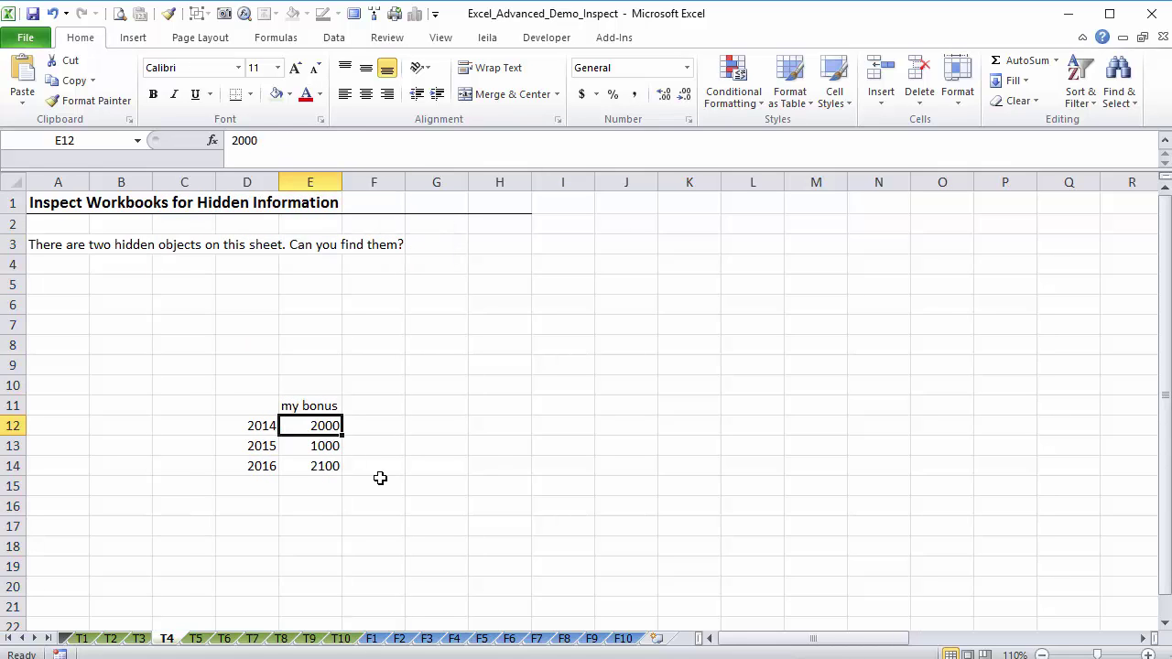
key("Down")
key("Down")
key("Down")
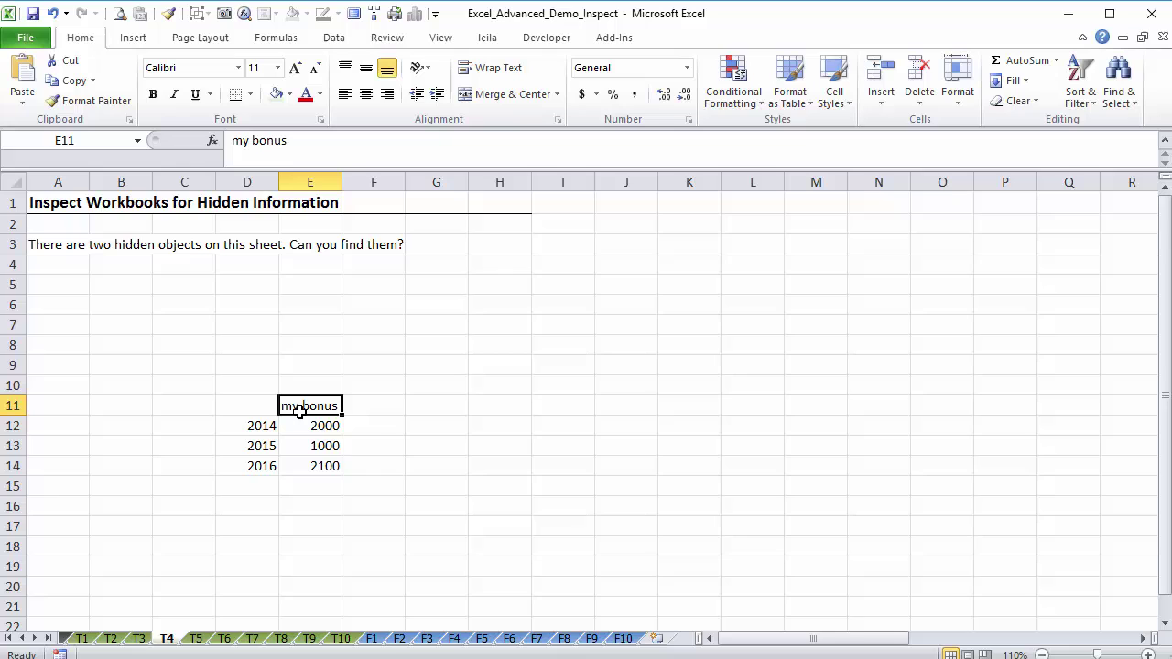
left_click(55, 18)
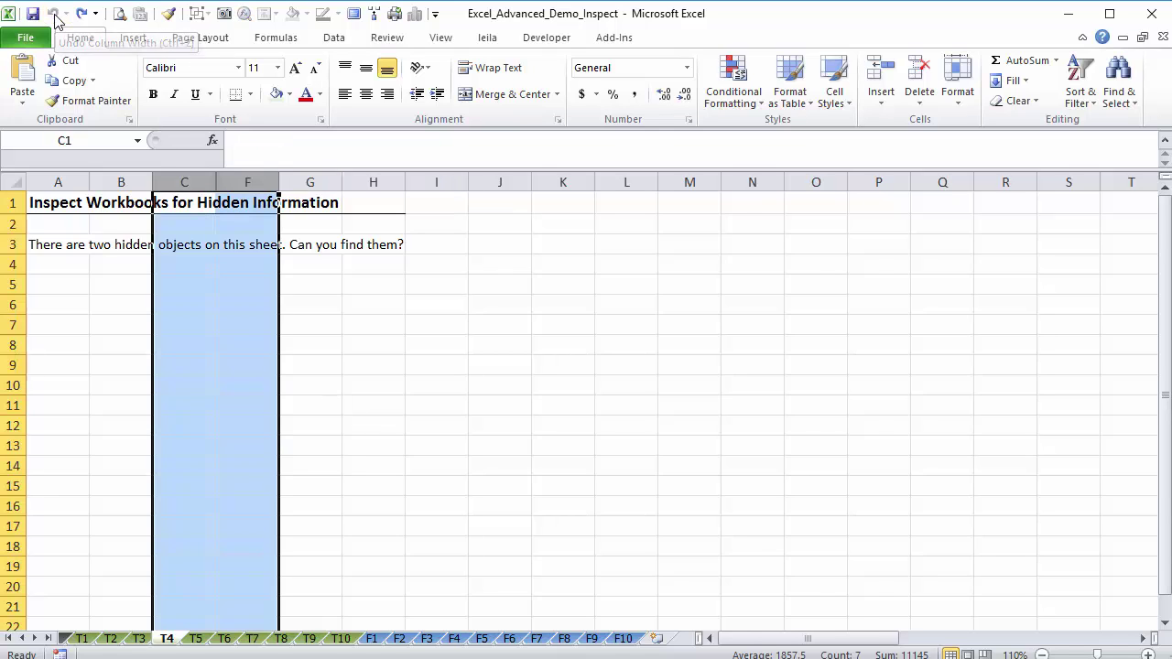
left_click(252, 322)
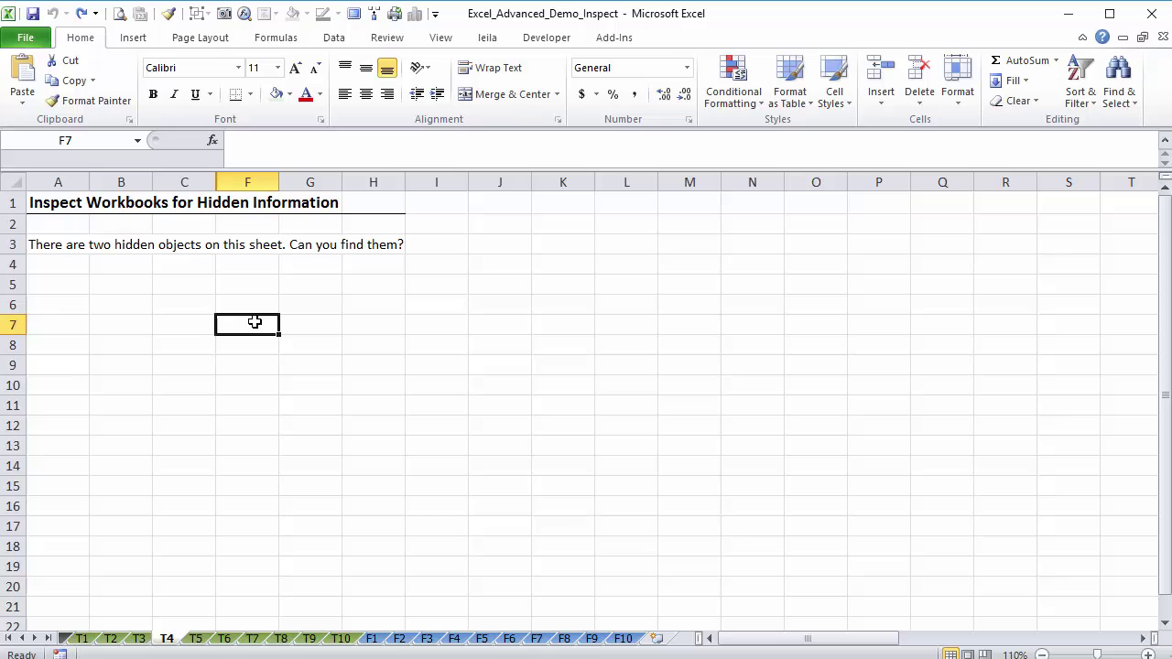
Step: Select the note in cell A3 of T4 and move the active cell around column G
left_click(68, 242)
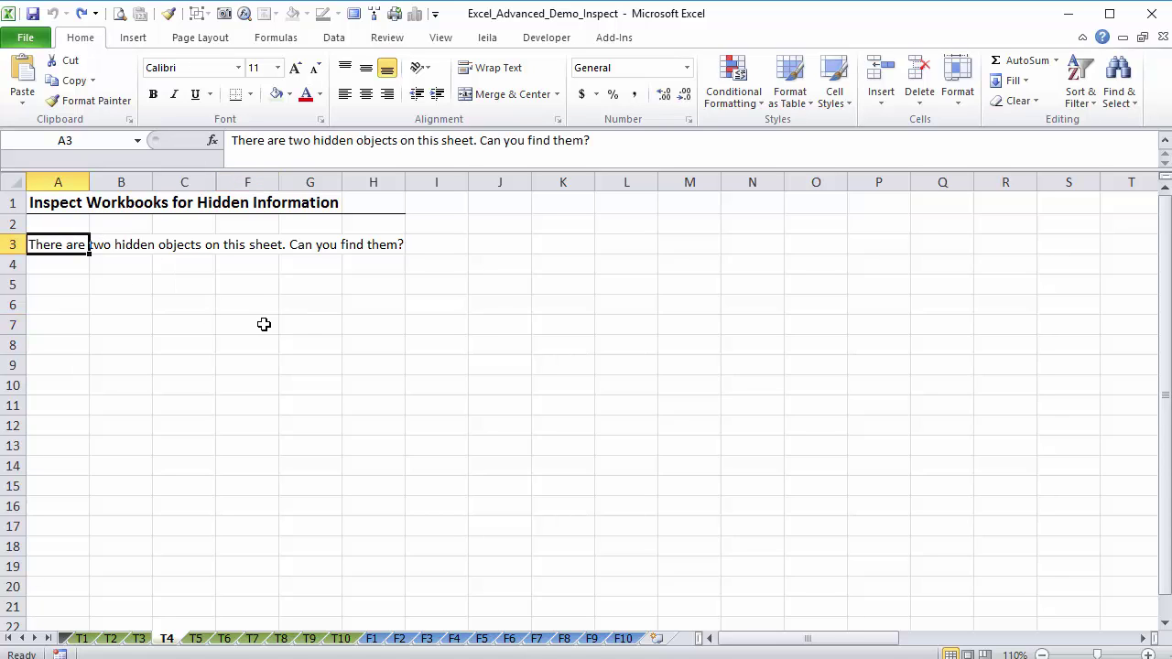
left_click(490, 359)
key("Left")
key("Left")
key("Left")
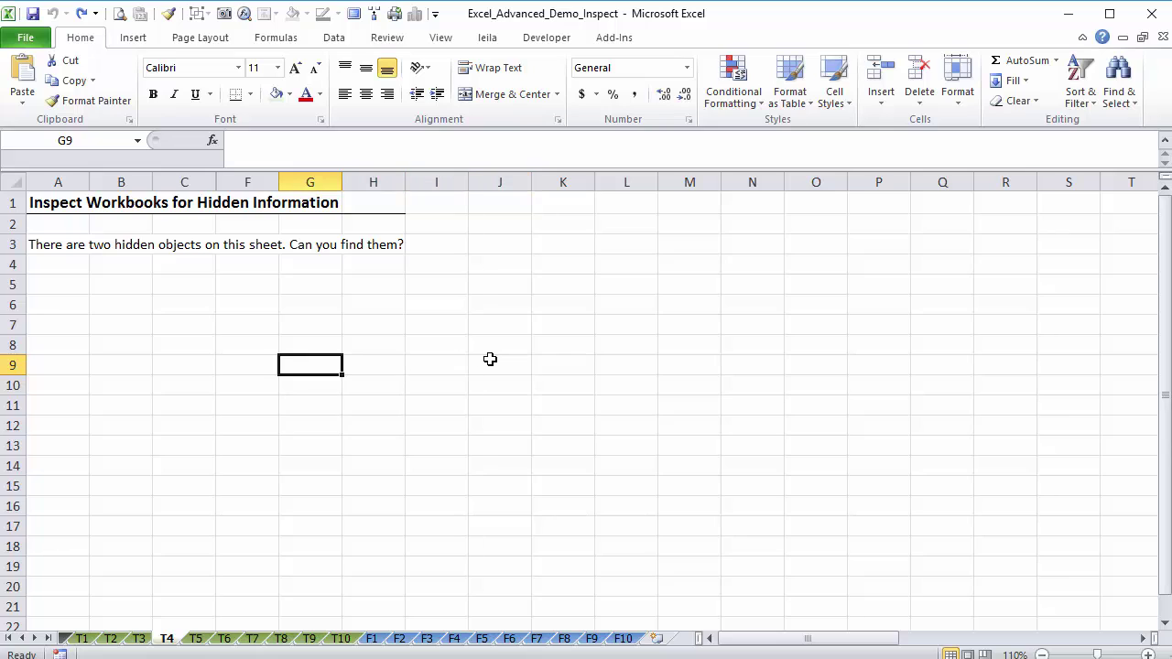
key("Down")
key("Down")
key("Down")
key("Down")
key("Down")
key("Down")
key("Down")
key("Down")
key("Up")
key("Up")
key("Up")
key("Up")
key("Up")
key("Up")
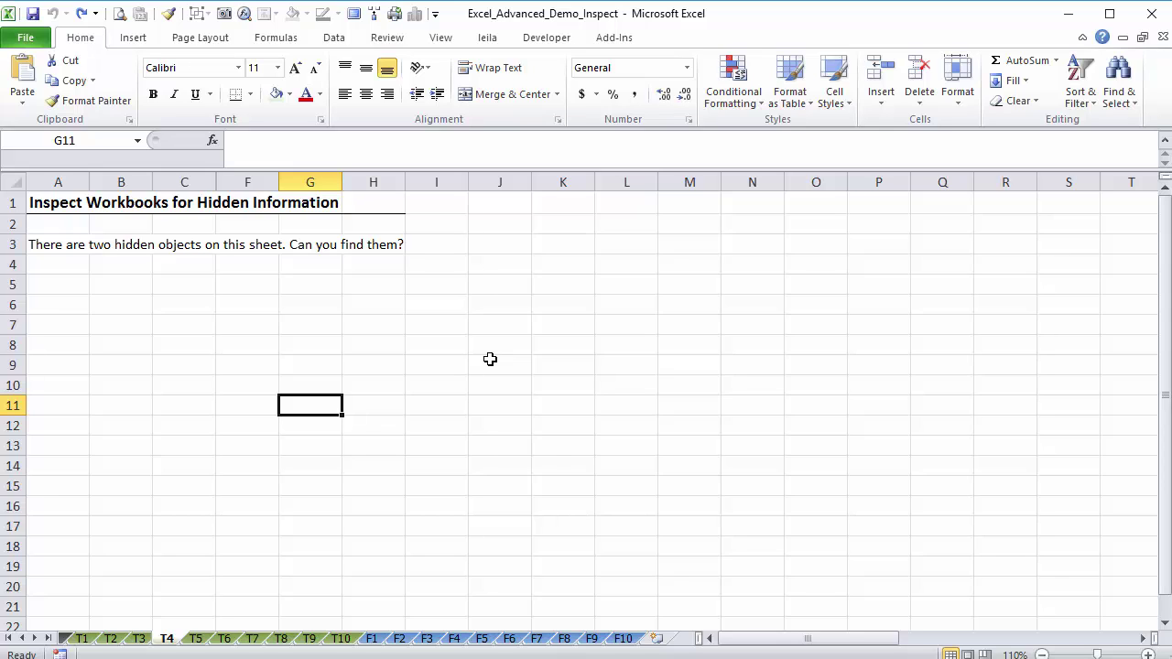
Step: In the Selection and Visibility pane, keep Comment 1 hidden and unhide the mybonus chart and confidential oval
left_click(1118, 103)
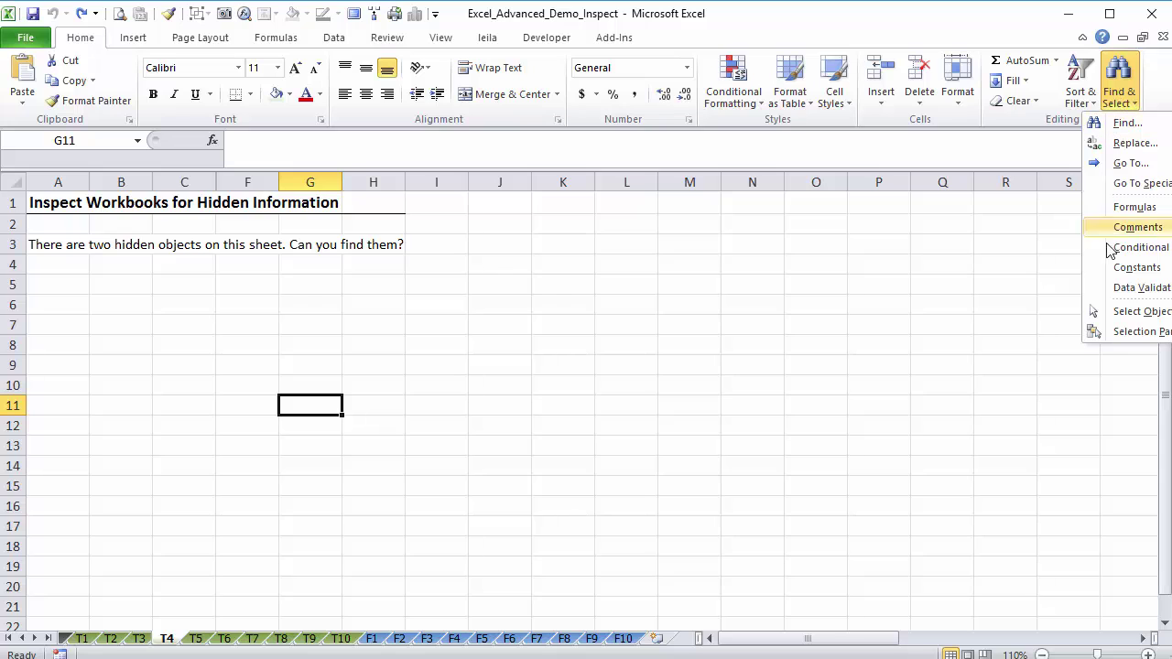
left_click(1119, 334)
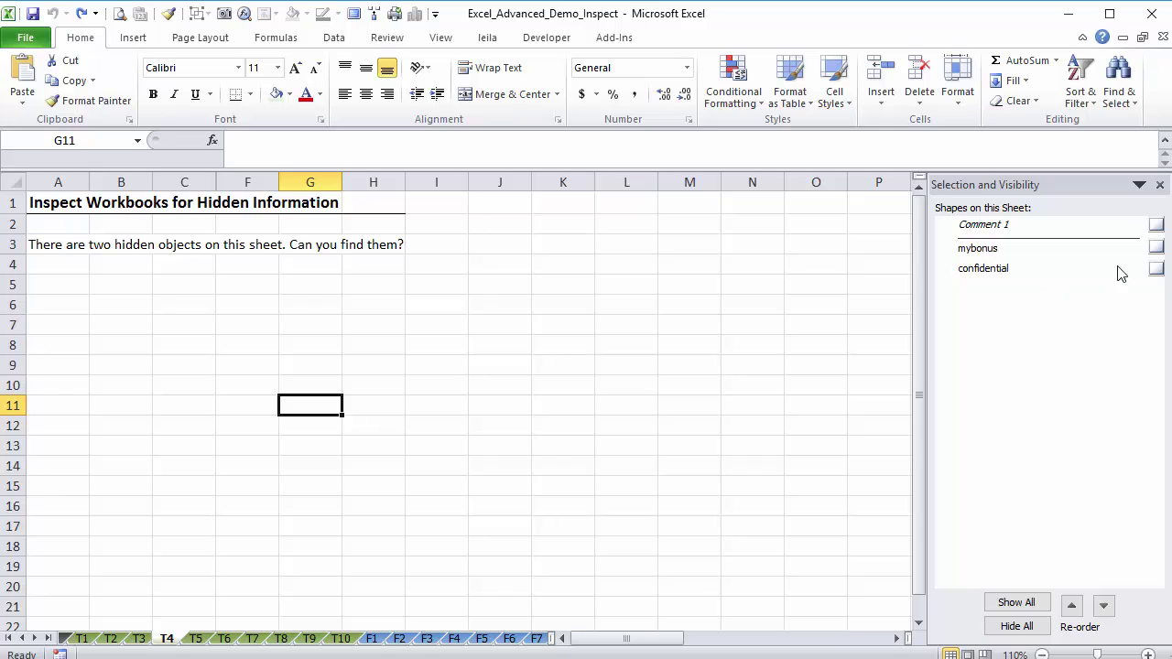
left_click(1157, 224)
left_click(1156, 224)
left_click(1157, 248)
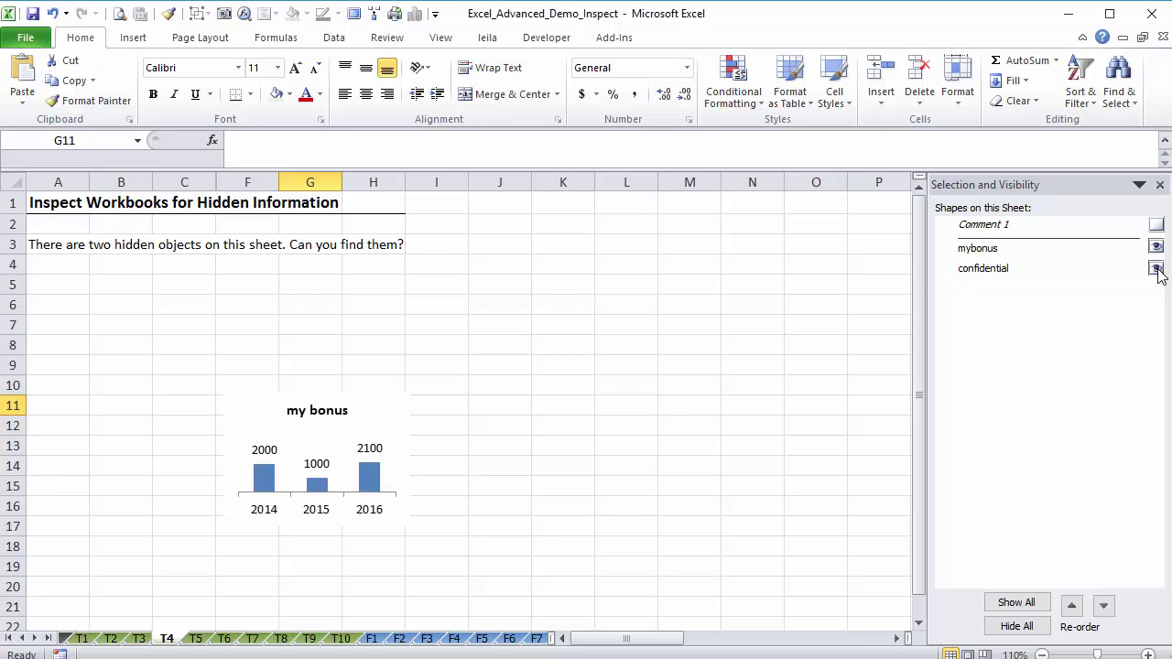
left_click(1157, 268)
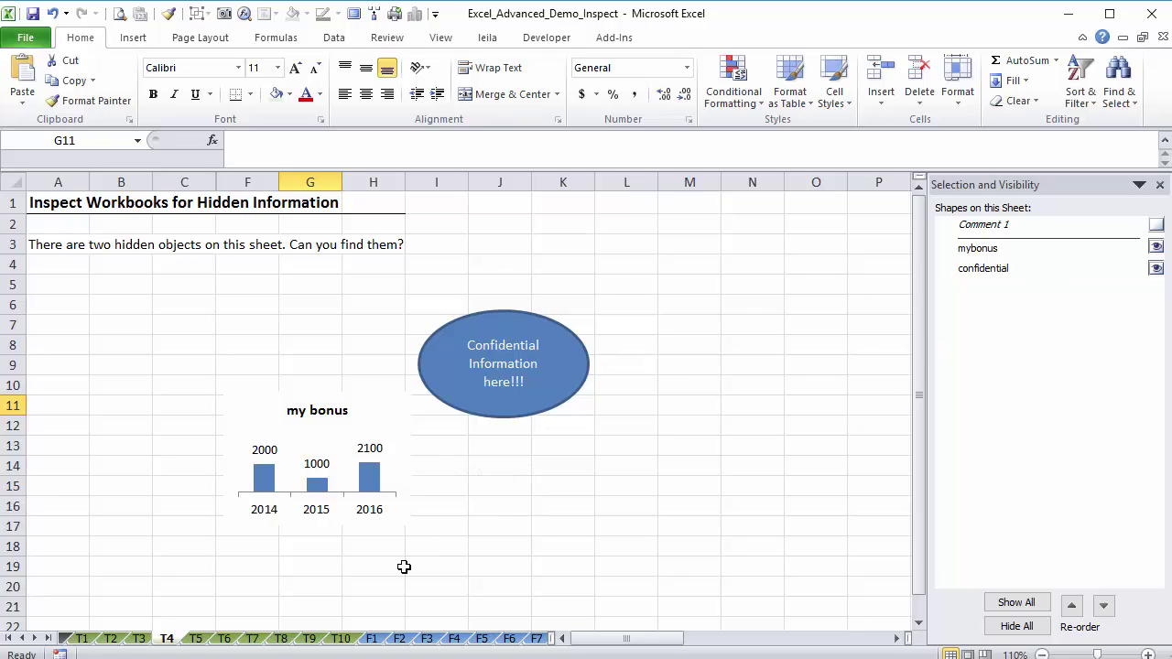
left_click(195, 638)
Step: Browse sheets T6 through T9, T8 and T1, then return to sheet T4
left_click(224, 639)
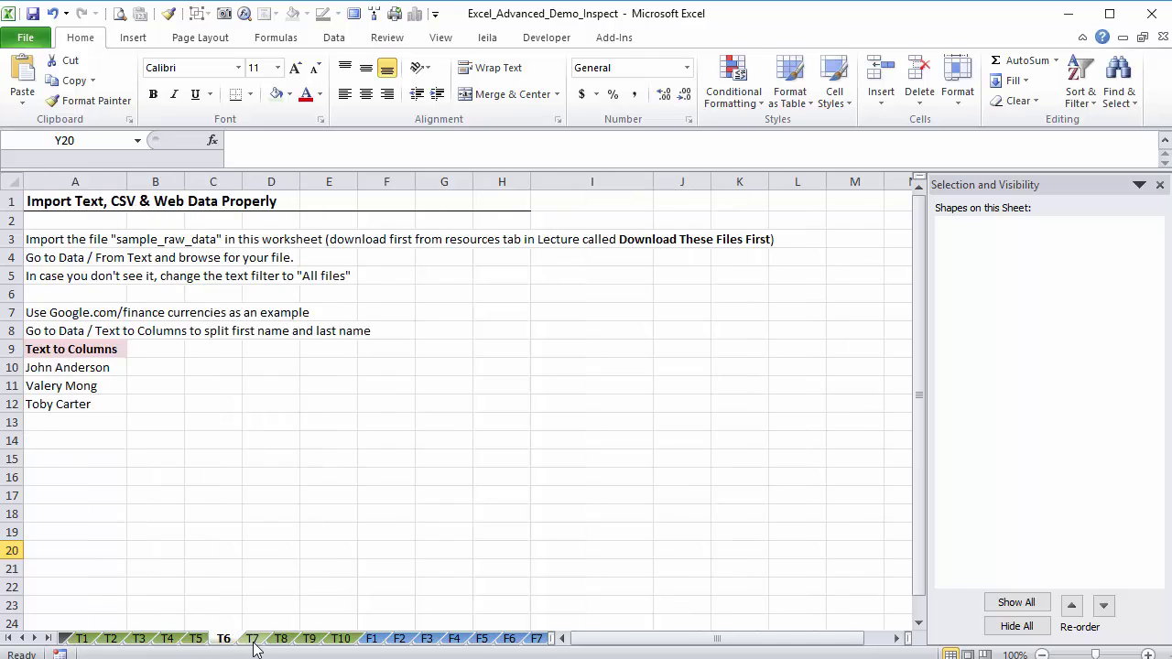
left_click(254, 641)
left_click(282, 640)
left_click(311, 640)
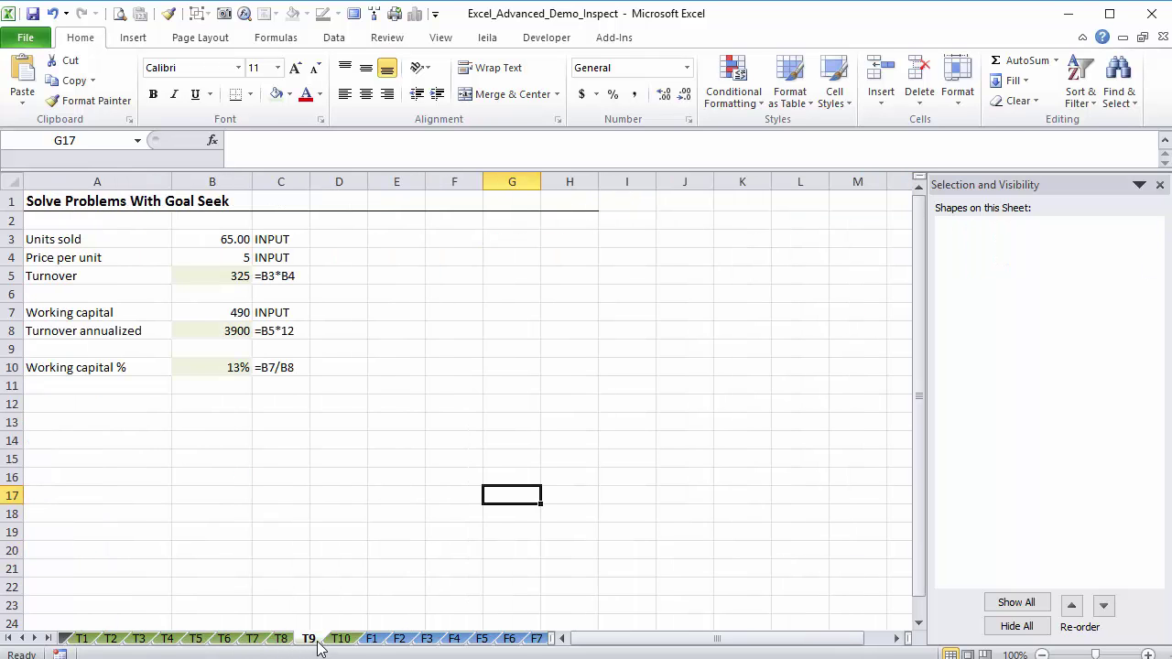
left_click(281, 640)
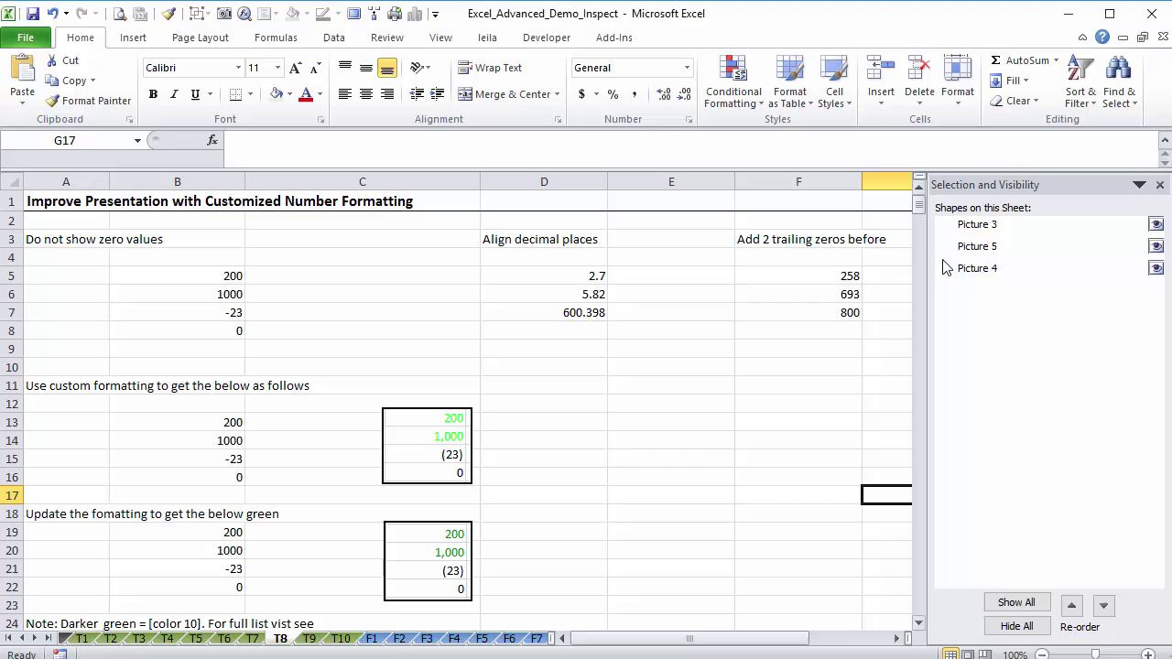
left_click(84, 642)
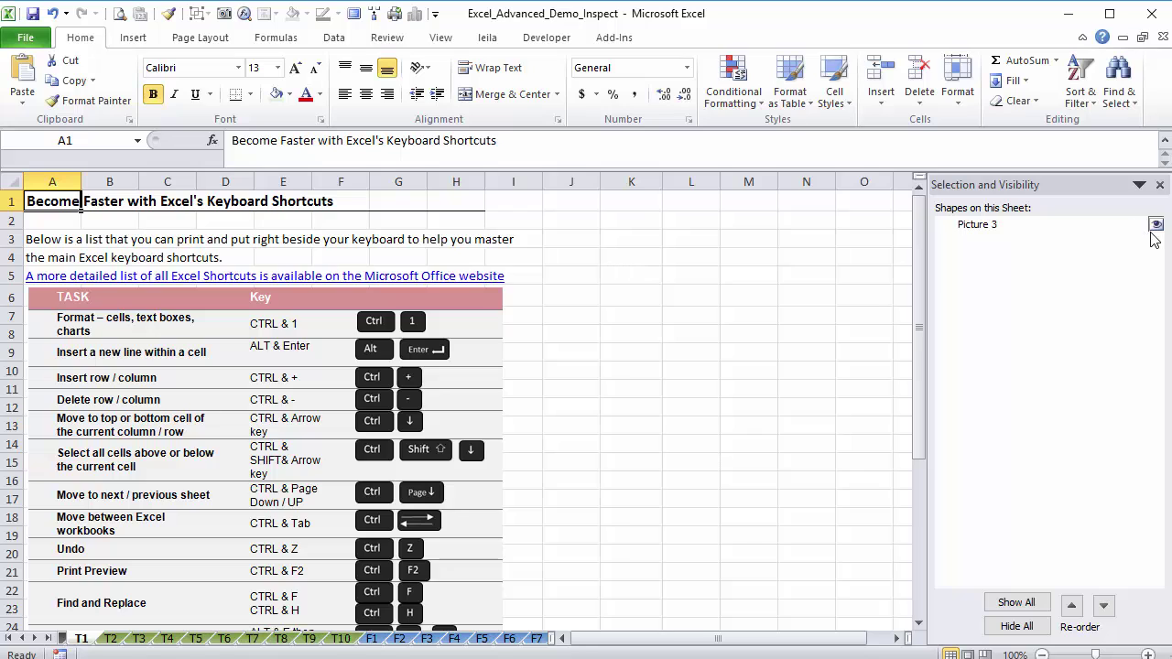
left_click(168, 640)
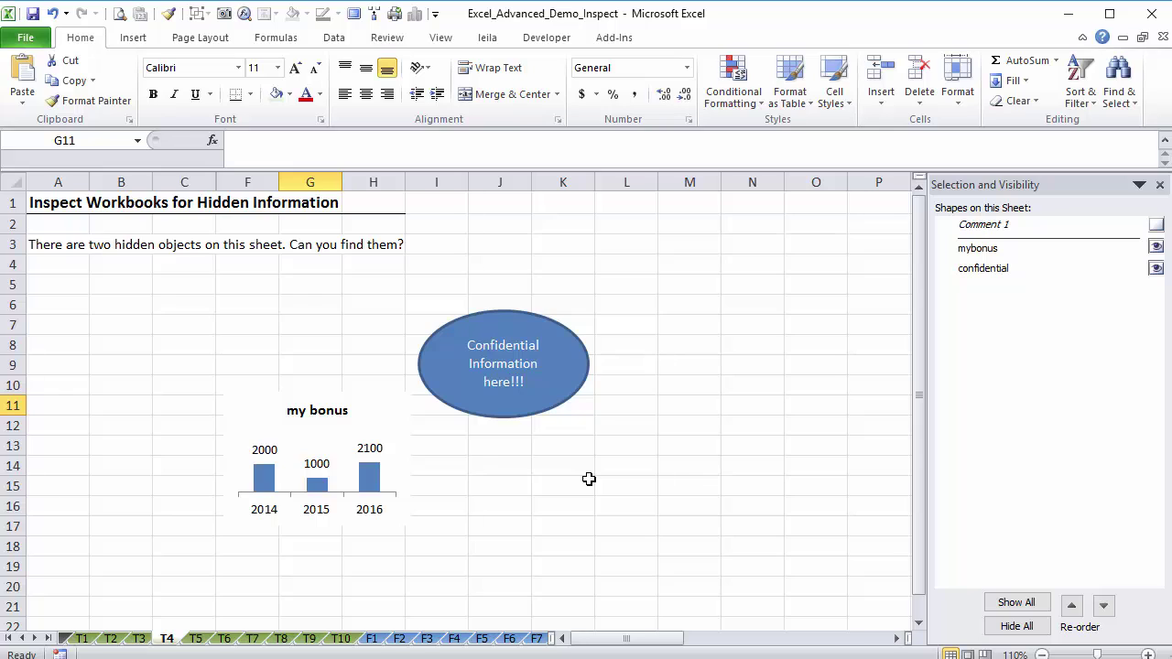
Step: Hide the mybonus chart and confidential oval on T4 again
left_click(1157, 247)
left_click(1156, 270)
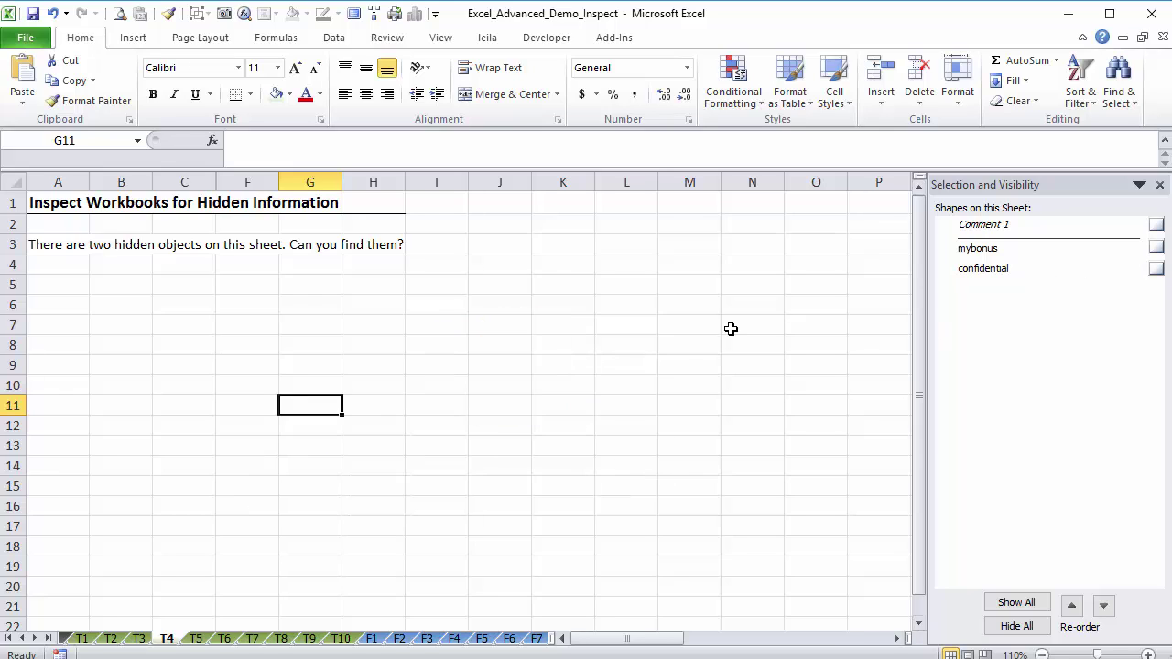
left_click(731, 327)
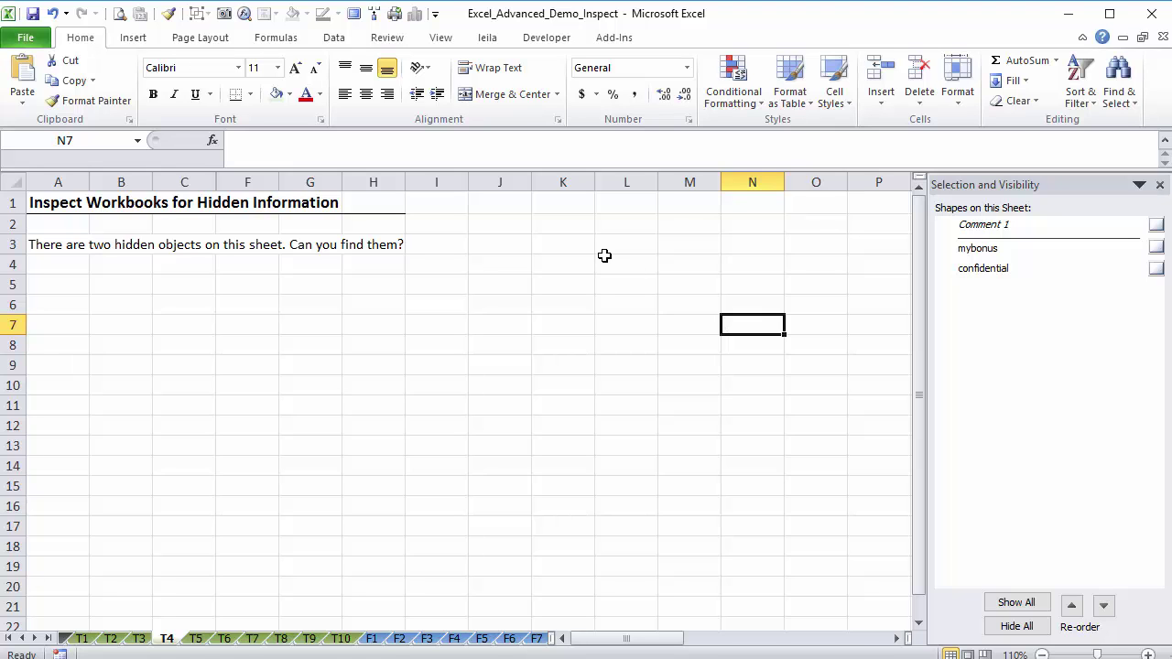
Step: Relaunch Inspect Document from File > Info, saving the workbook first when prompted
left_click(29, 38)
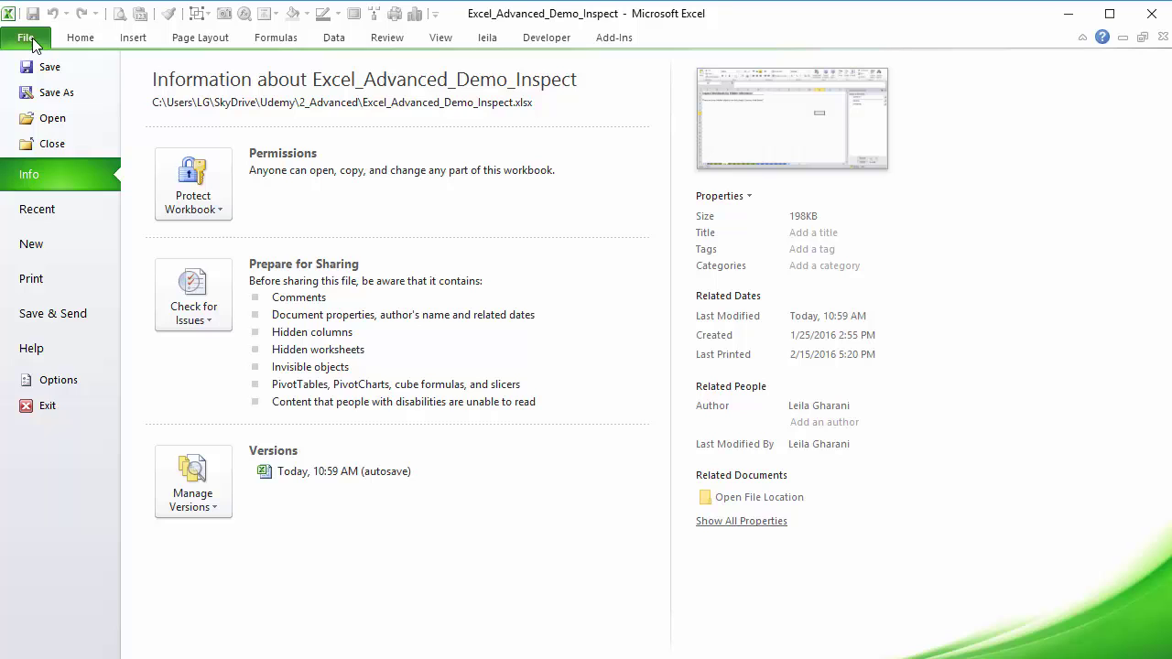
left_click(194, 305)
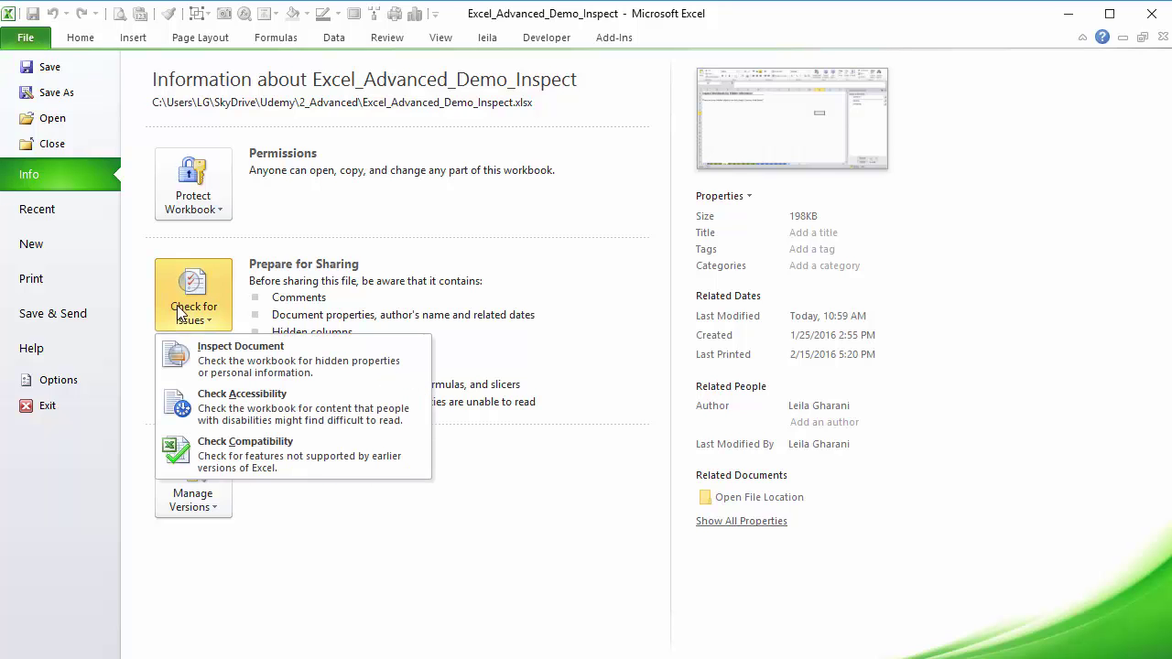
left_click(240, 358)
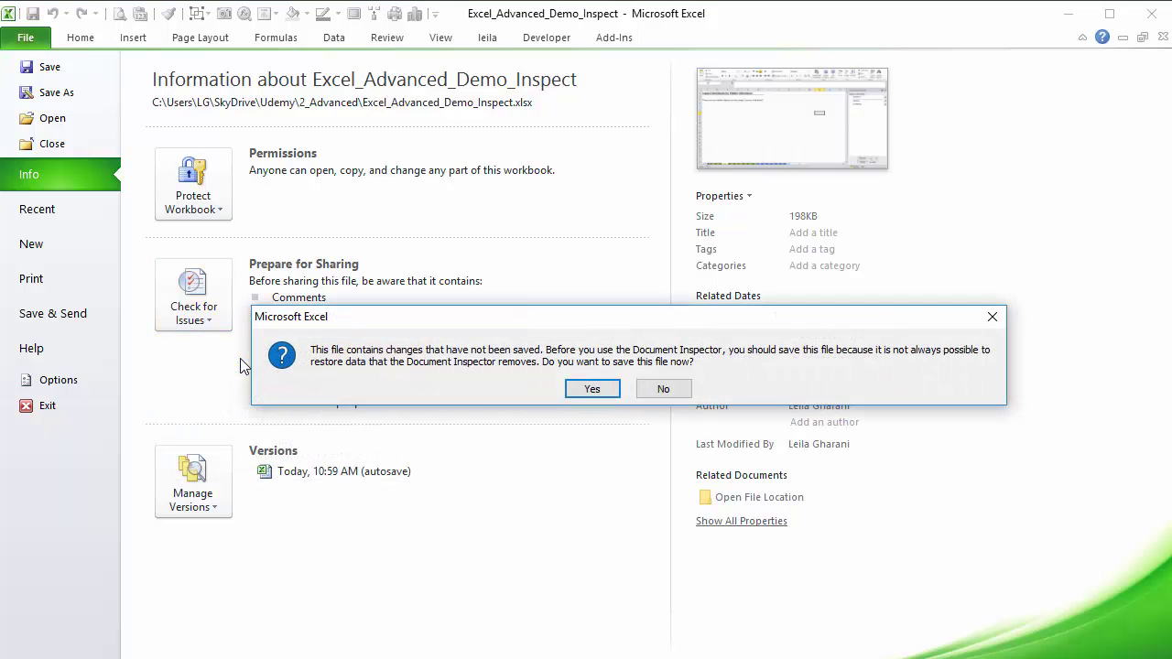
left_click(587, 390)
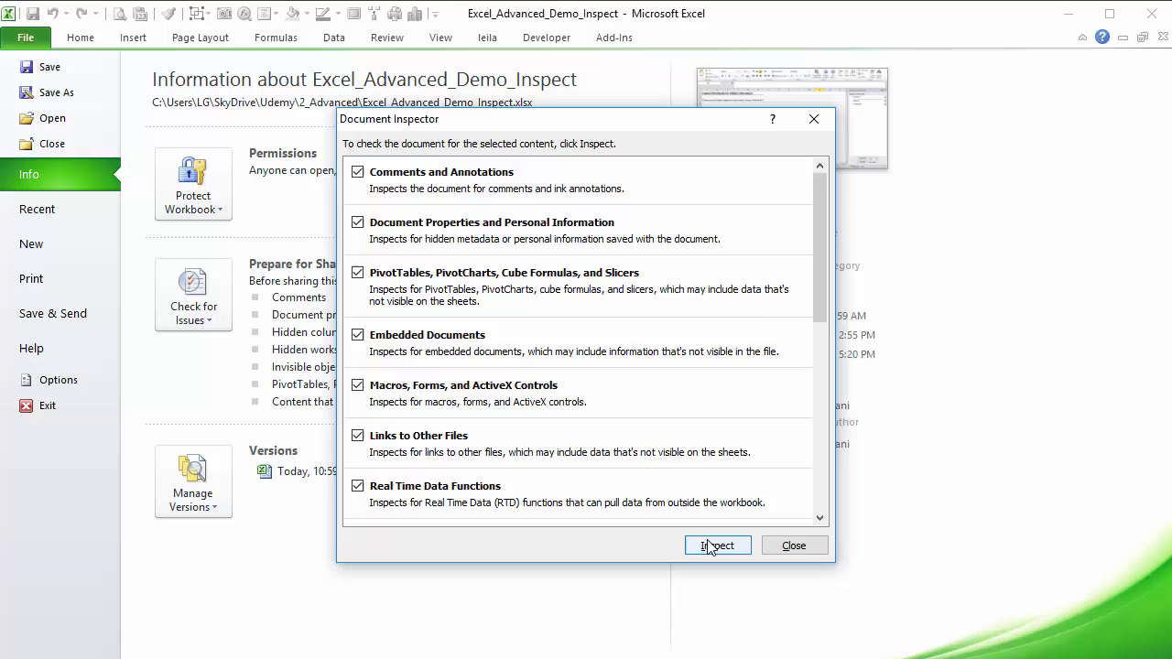
Step: Inspect, then Remove All for document properties, hidden rows/columns, hidden worksheets and invisible content, keeping comments
left_click(709, 547)
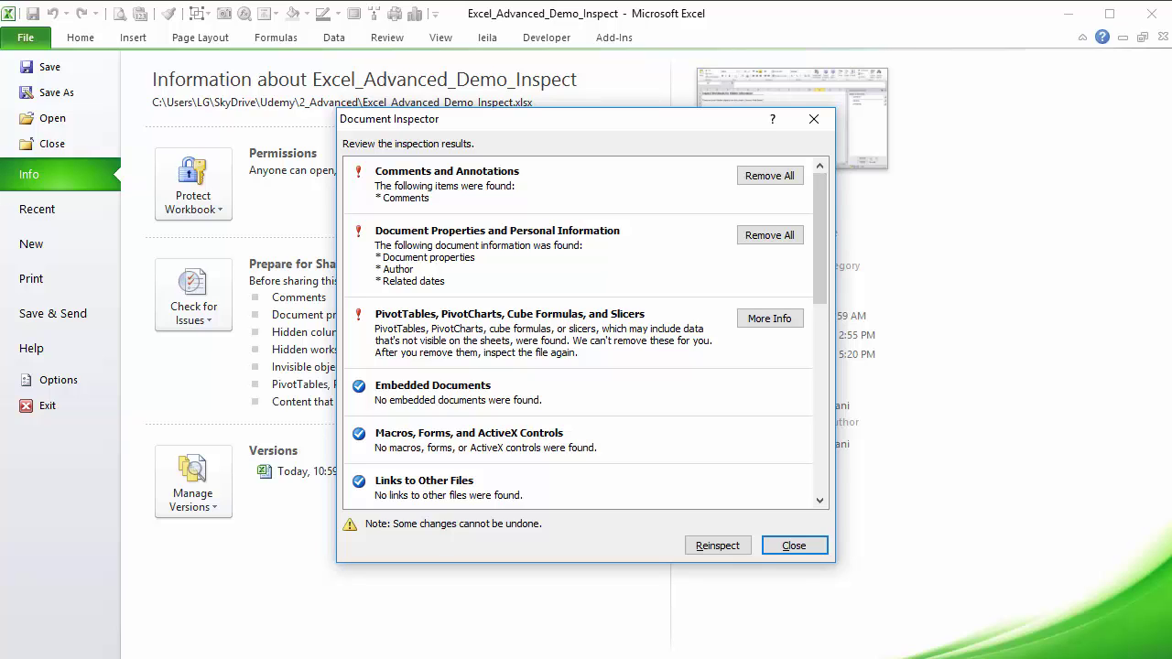
left_click(767, 236)
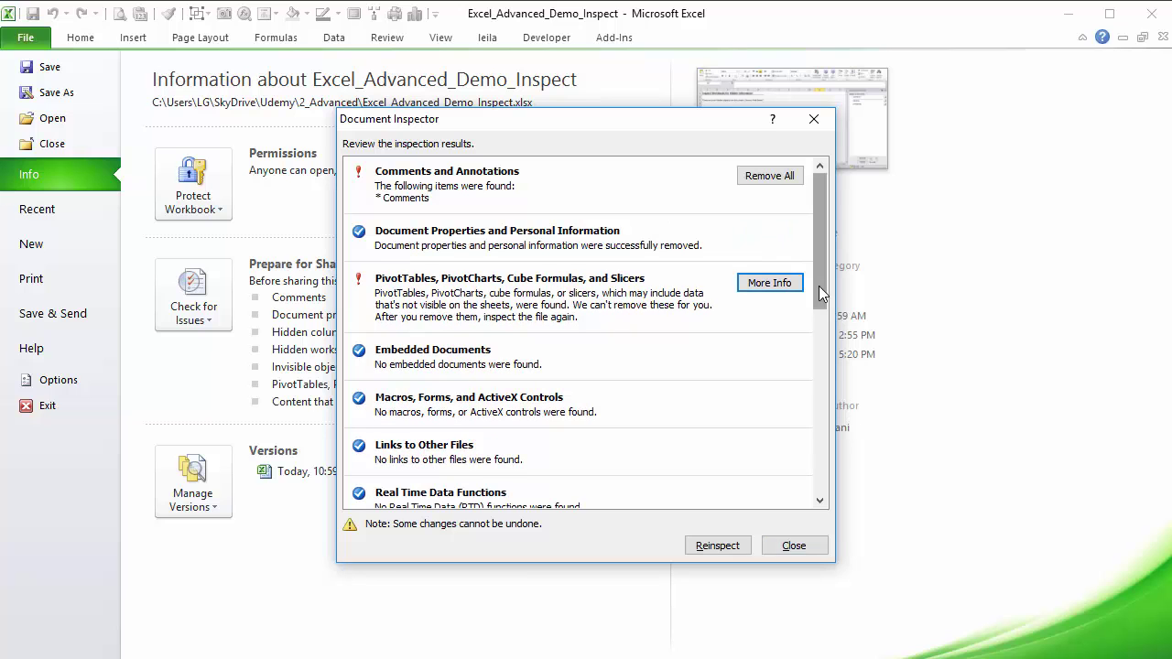
left_click_drag(822, 291, 822, 497)
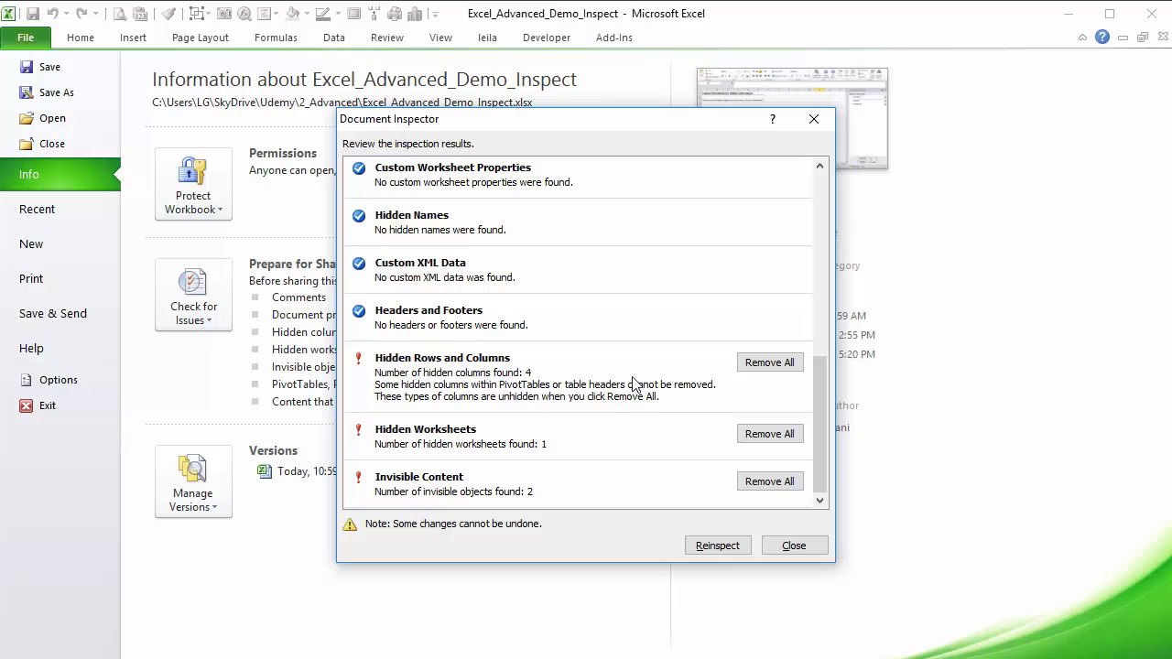
left_click(752, 363)
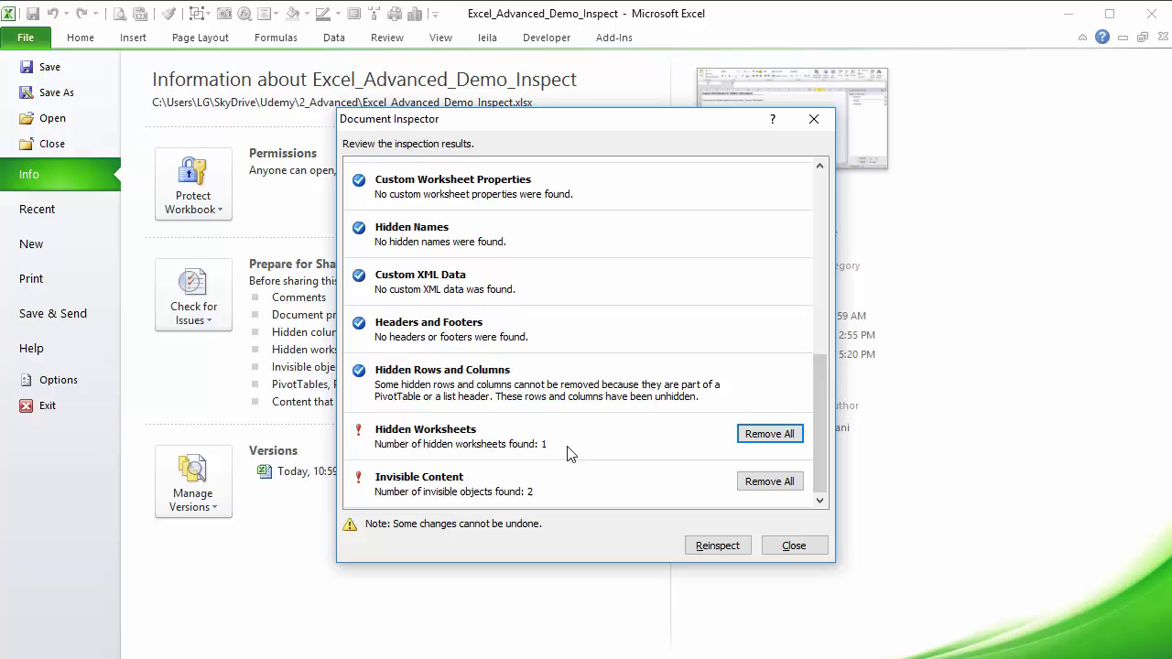
left_click(752, 437)
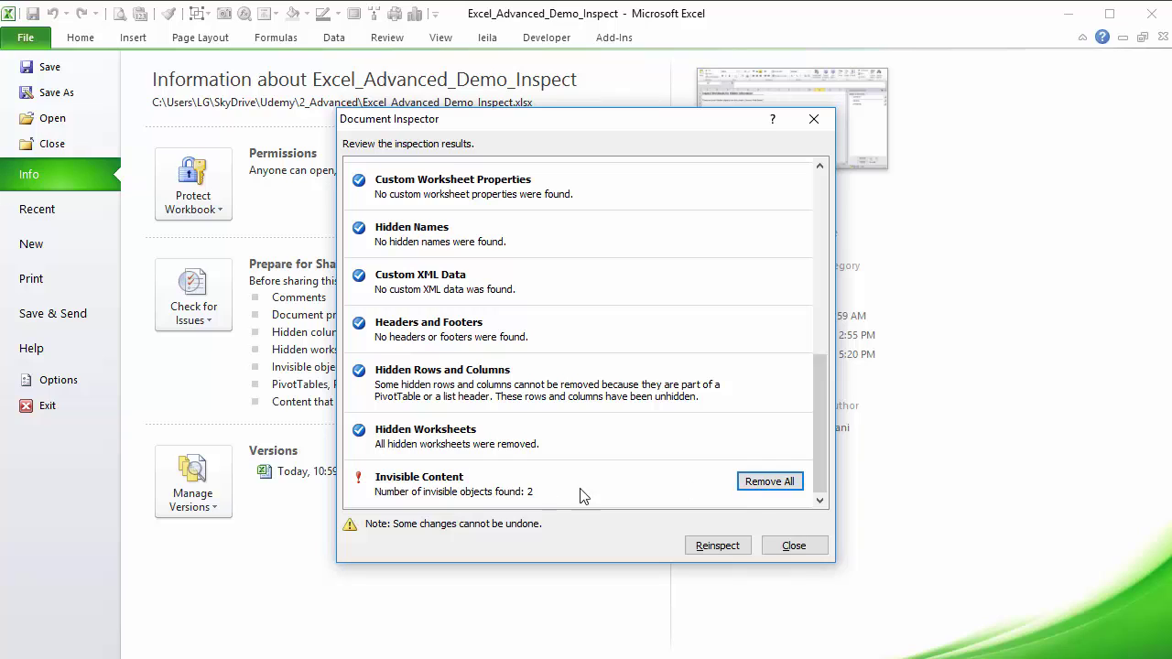
left_click(757, 485)
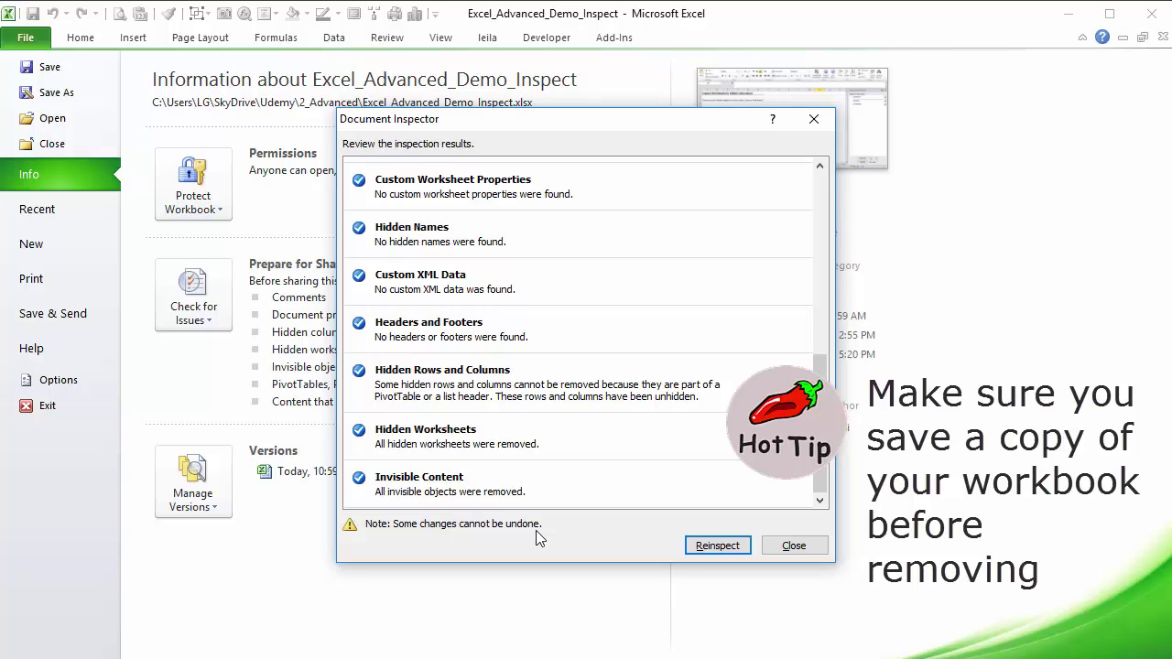
Step: Close the Document Inspector and go back to sheet T4, leaving only Comment 1 as its shape
left_click(793, 548)
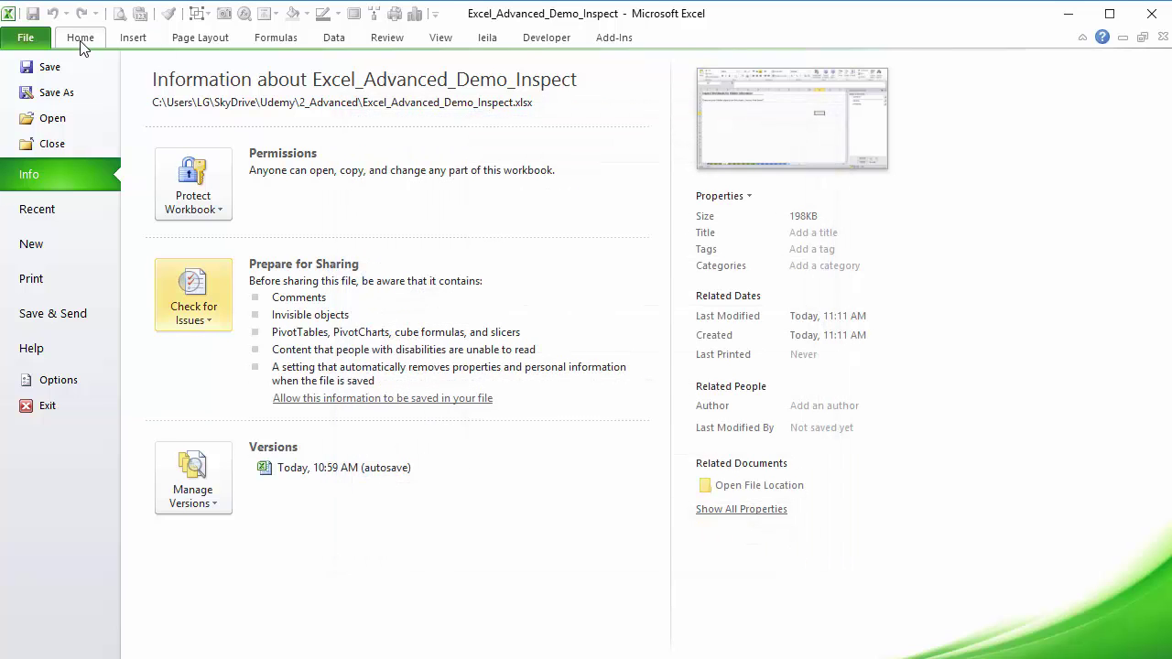
left_click(81, 41)
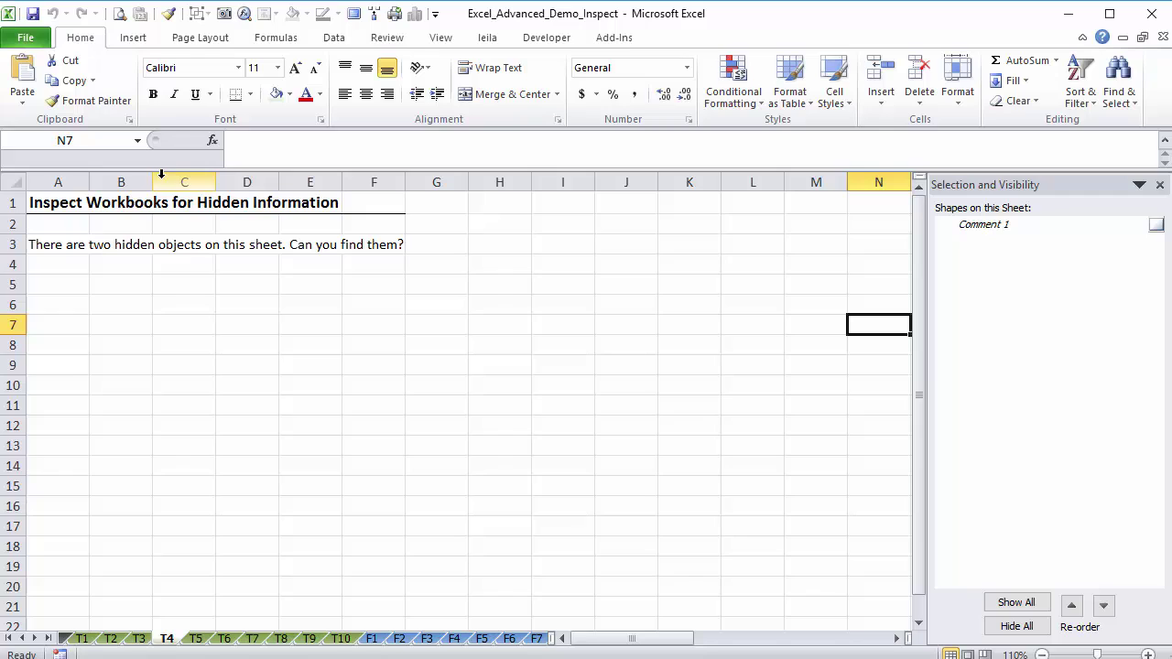
Step: Check the General and Summary tabs of Advanced Properties to confirm title, subject and author are blank
left_click(42, 39)
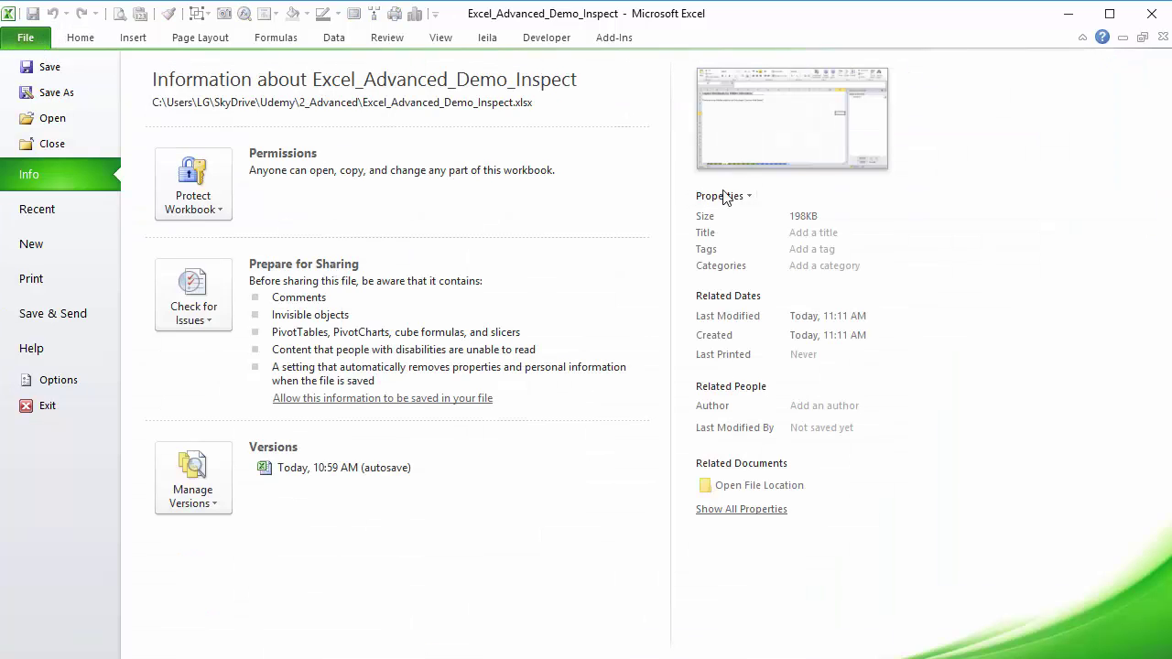
left_click(723, 196)
left_click(753, 266)
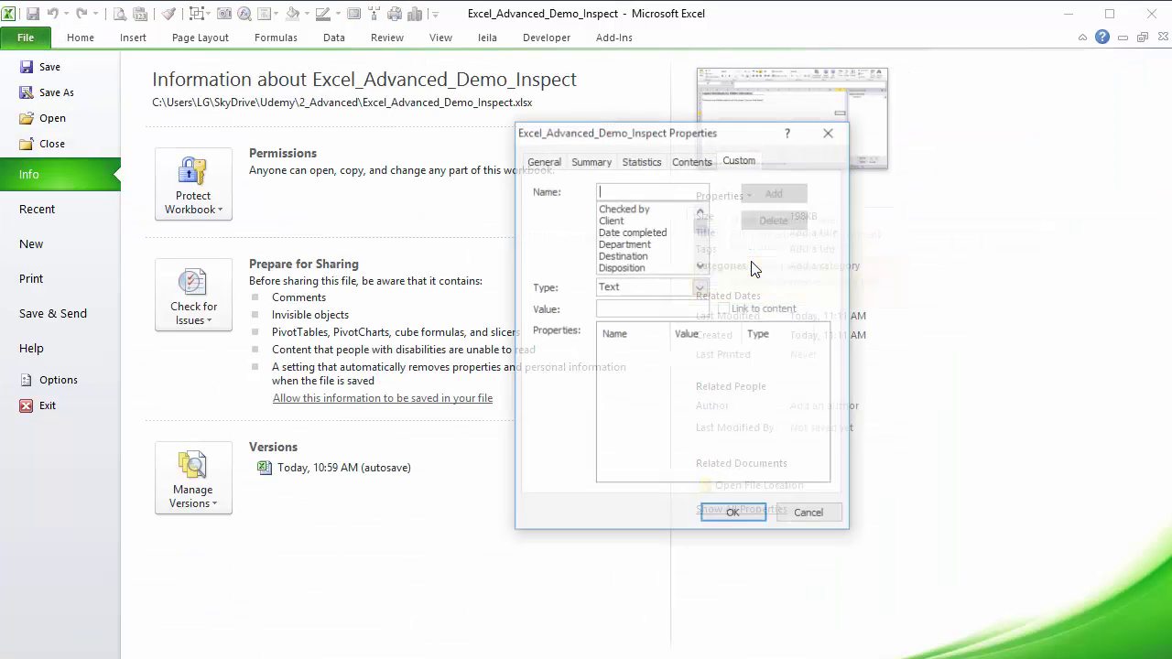
left_click(555, 163)
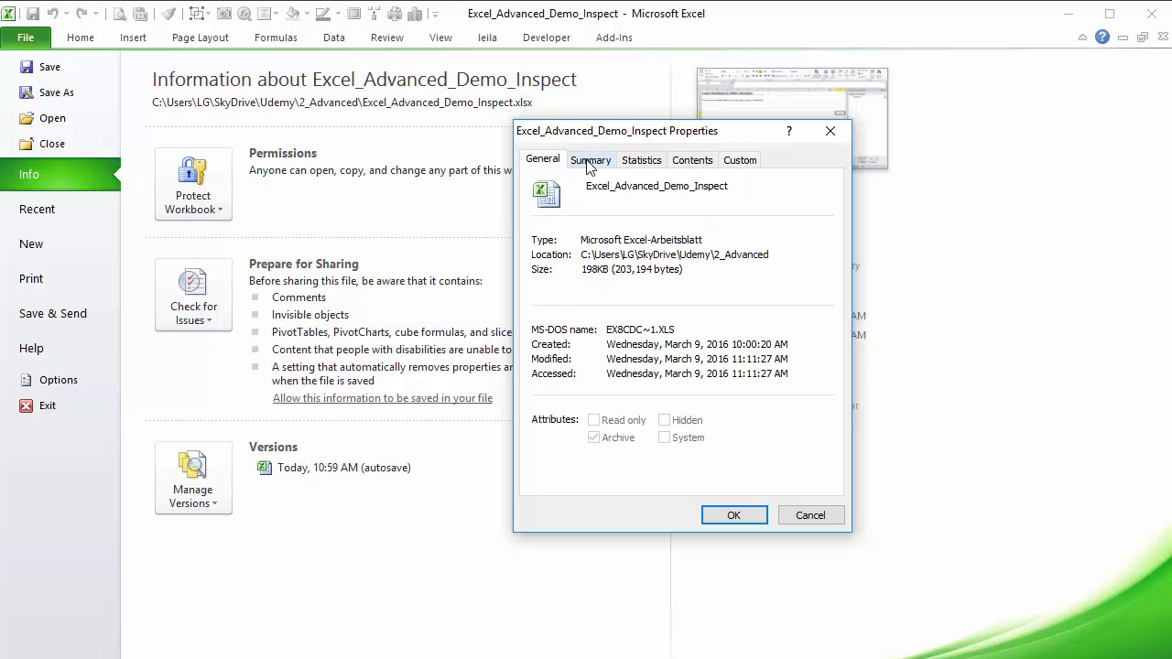
left_click(589, 161)
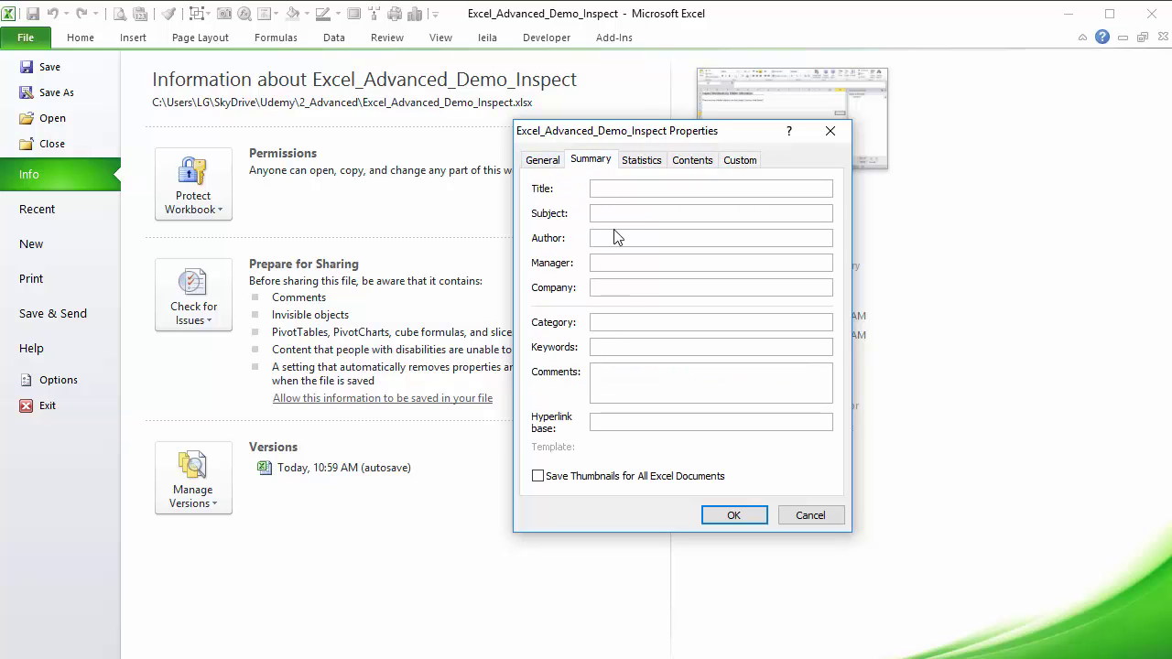
left_click(733, 515)
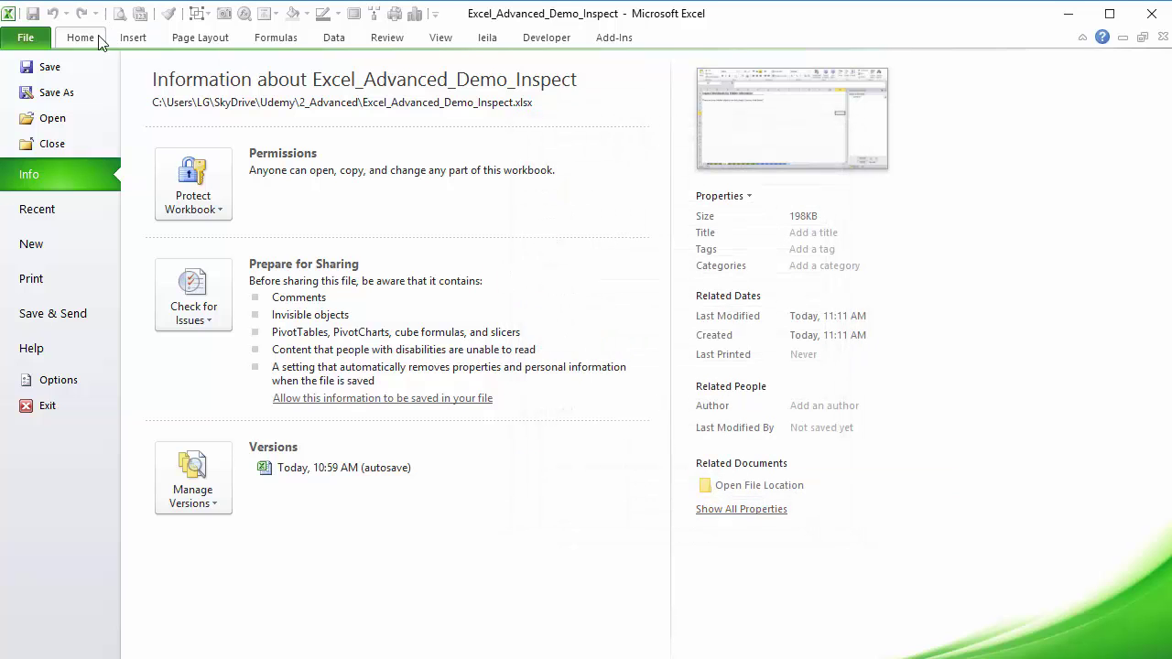
Step: Exit Backstage via the Home tab back to sheet T4, with Comment 1 still listed
left_click(92, 41)
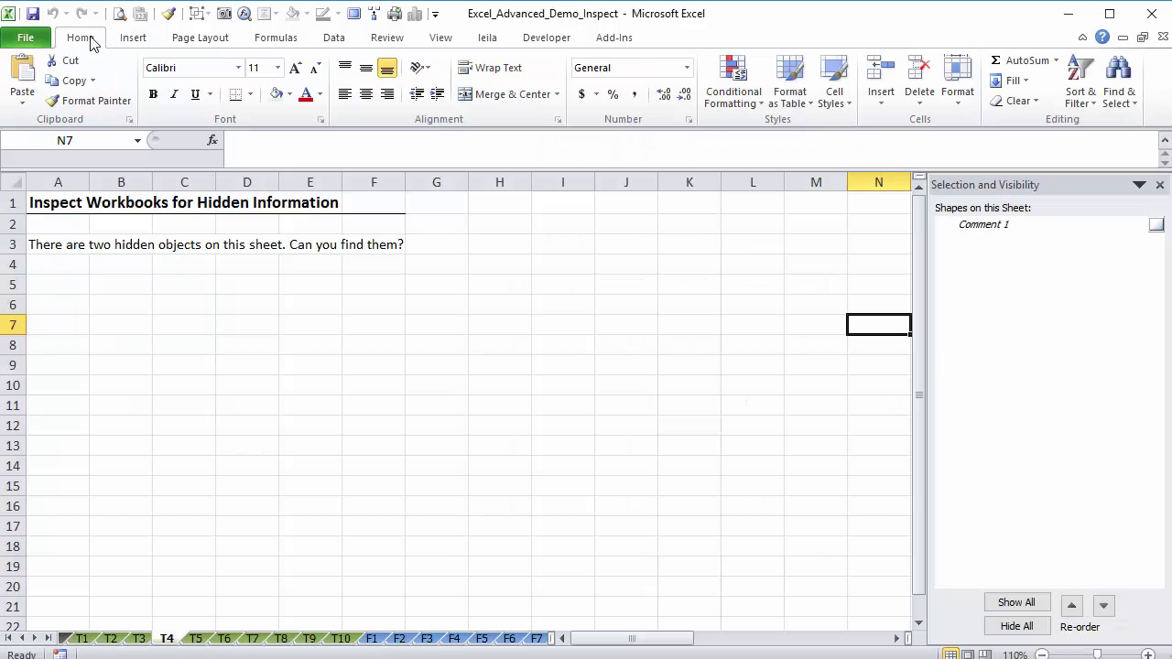